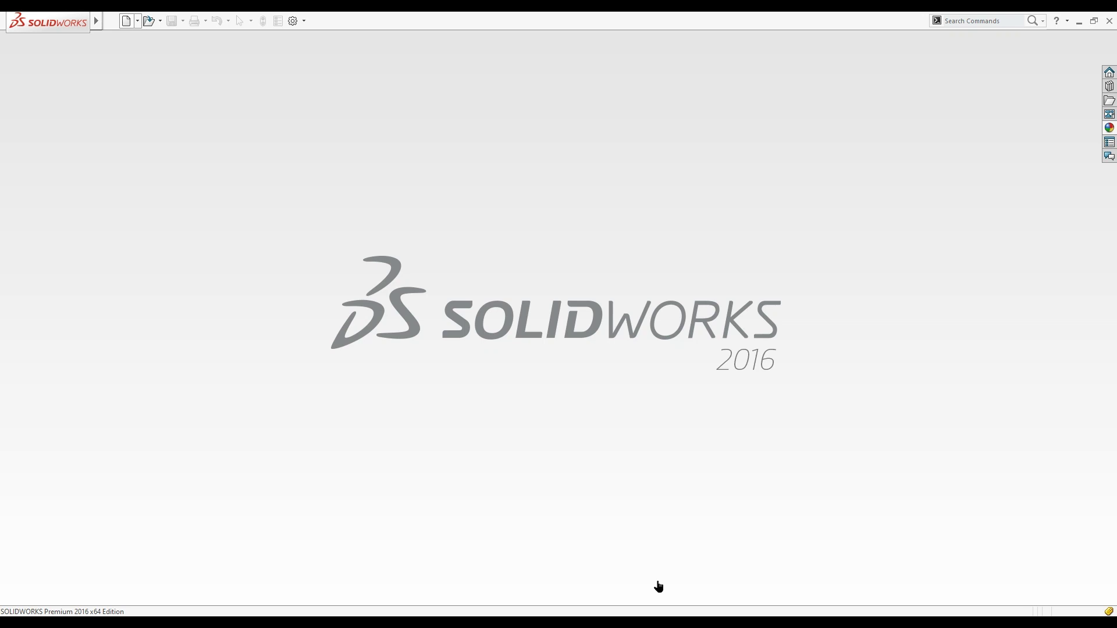
- Create a new part and draw a circle centred on the origin on the Top Plane
{"action": "key", "text": "ctrl+n"}
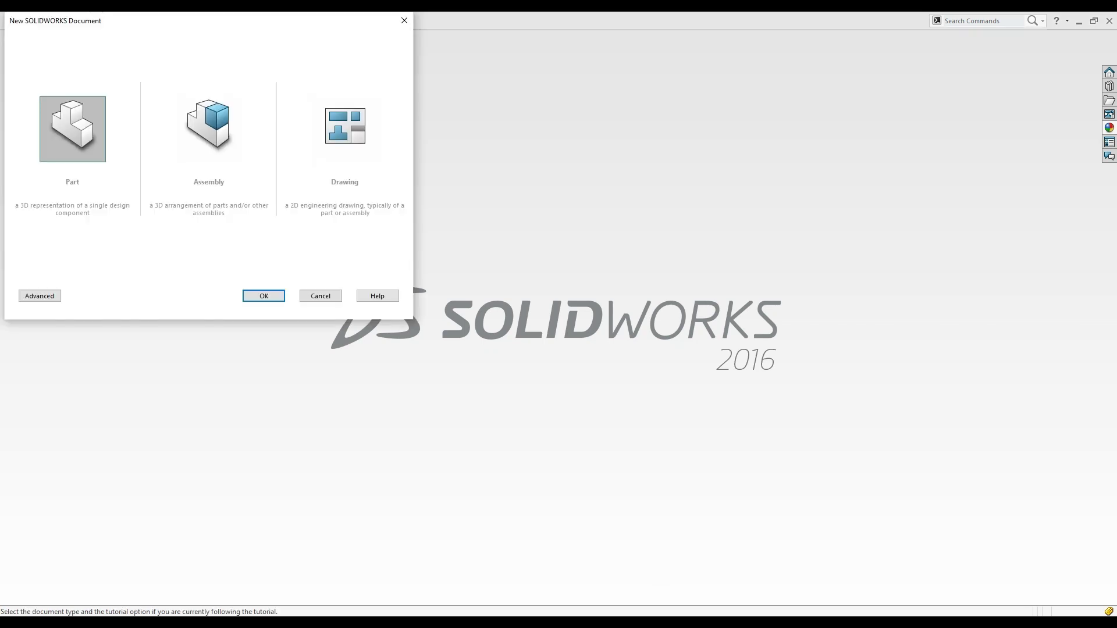
{"action": "key", "text": "Return"}
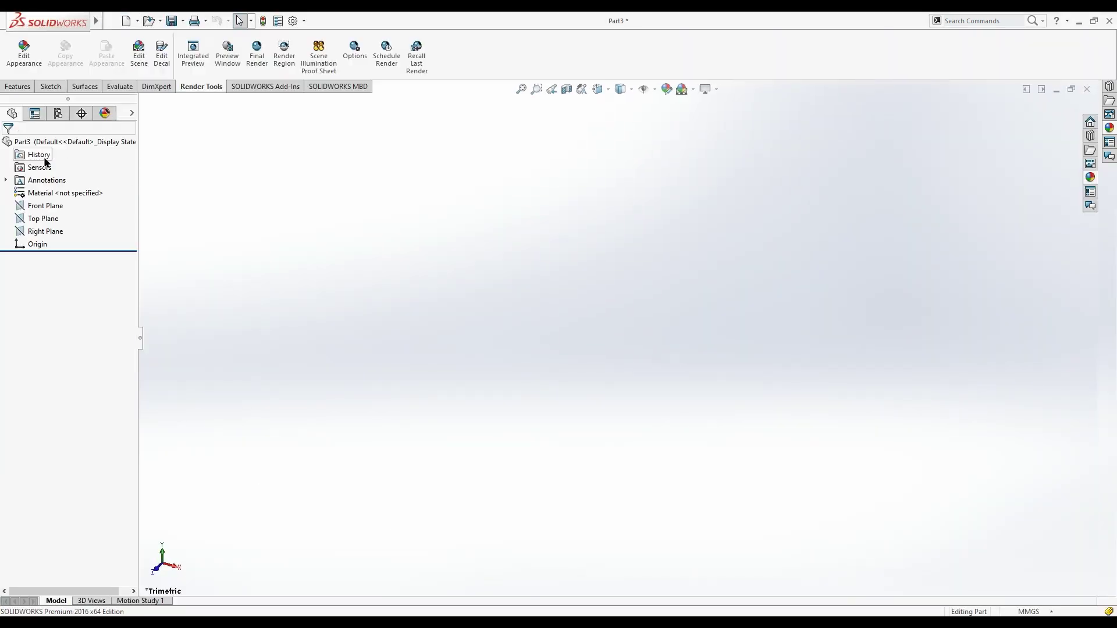
{"action": "left_click", "coordinate": [45, 219]}
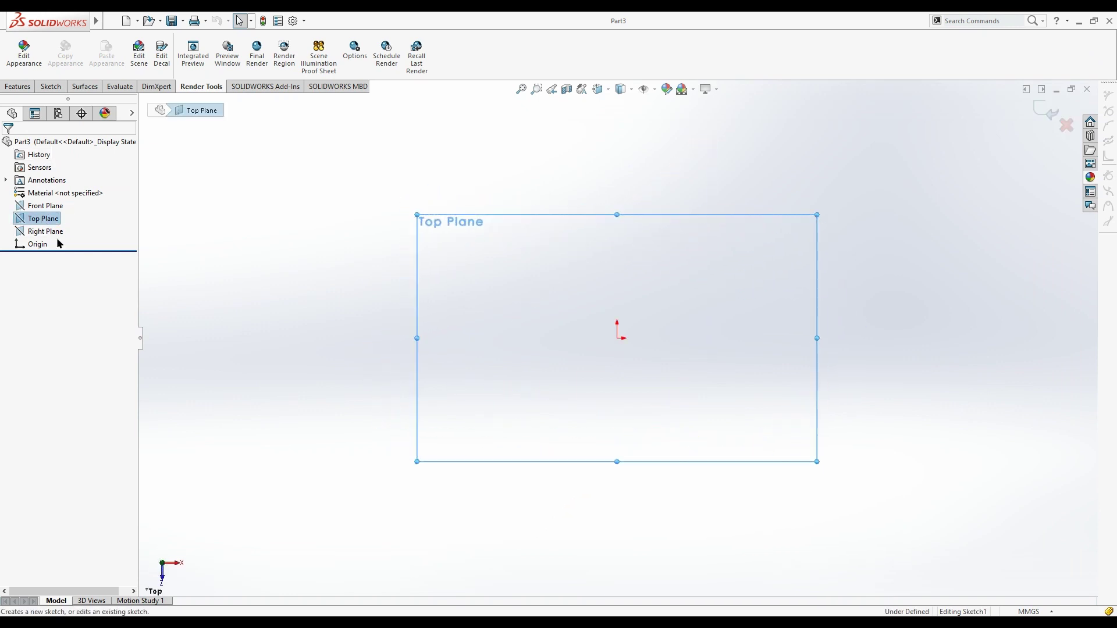
{"action": "left_click", "coordinate": [100, 42]}
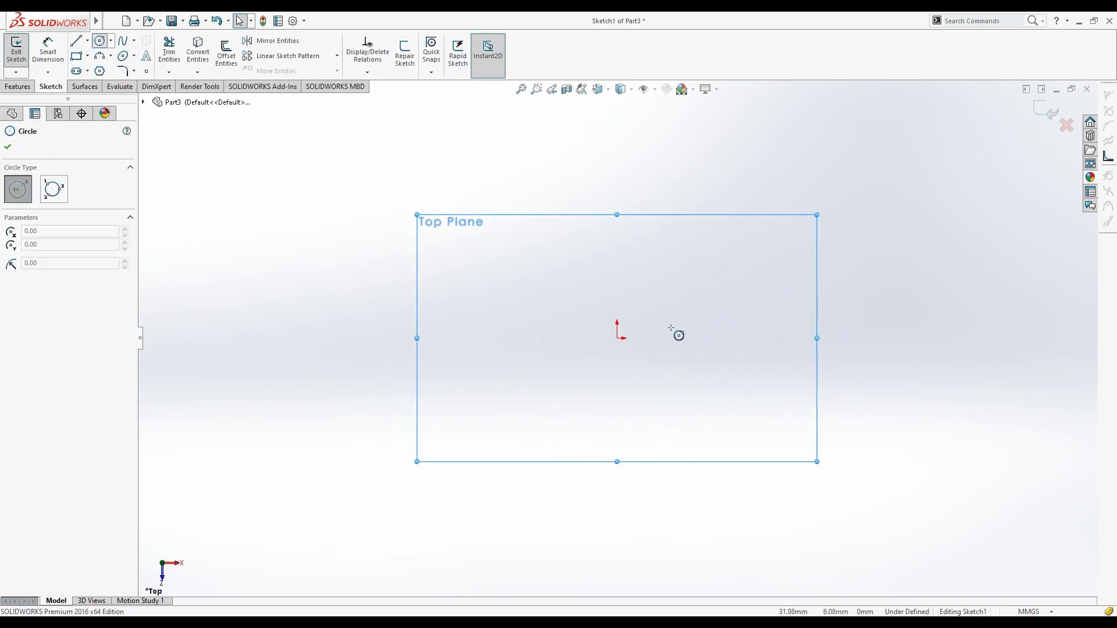
{"action": "left_click", "coordinate": [617, 338]}
{"action": "left_click", "coordinate": [725, 444]}
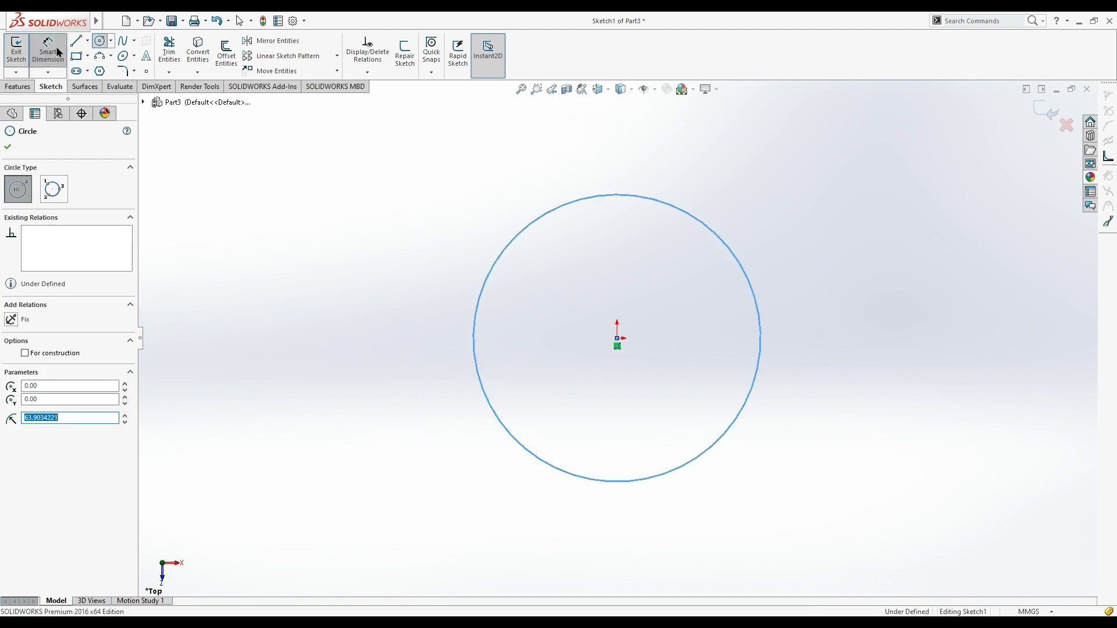
- Dimension the circle's diameter to 50 mm so Sketch1 is fully defined
{"action": "key", "text": "d"}
{"action": "left_click", "coordinate": [474, 349]}
{"action": "left_click", "coordinate": [415, 357]}
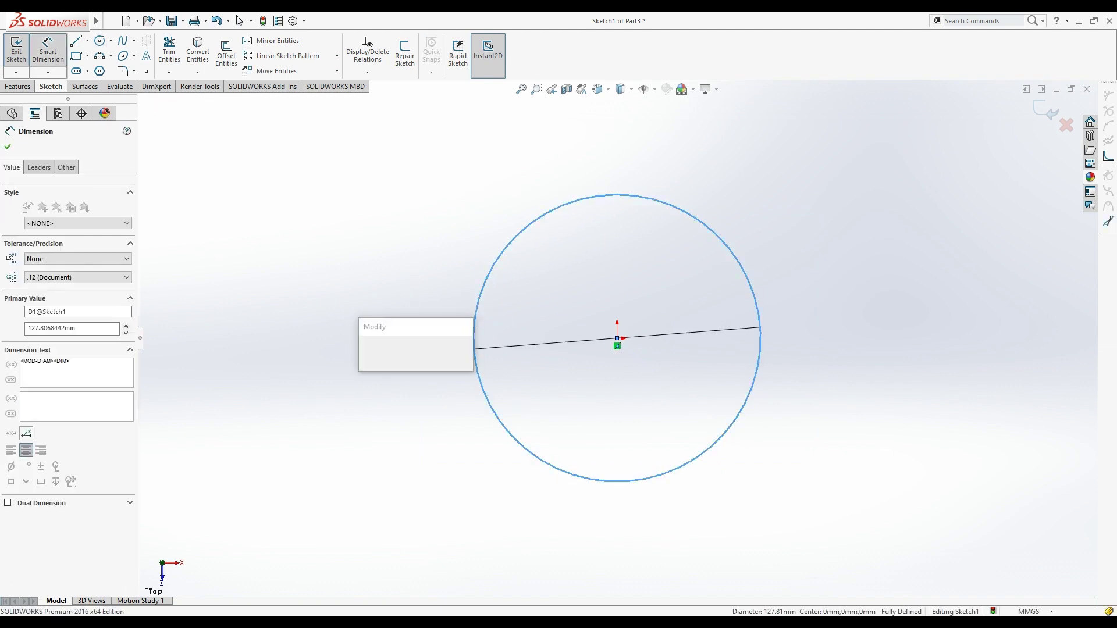
{"action": "type", "text": "50"}
{"action": "key", "text": "Return"}
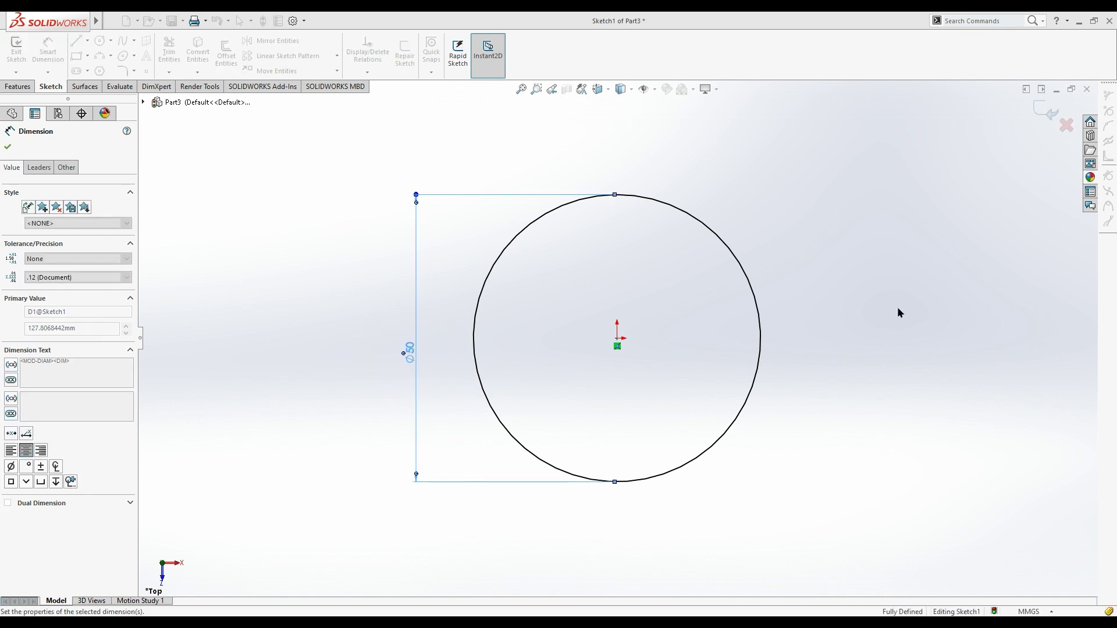
{"action": "left_click", "coordinate": [879, 313]}
{"action": "left_click", "coordinate": [18, 86]}
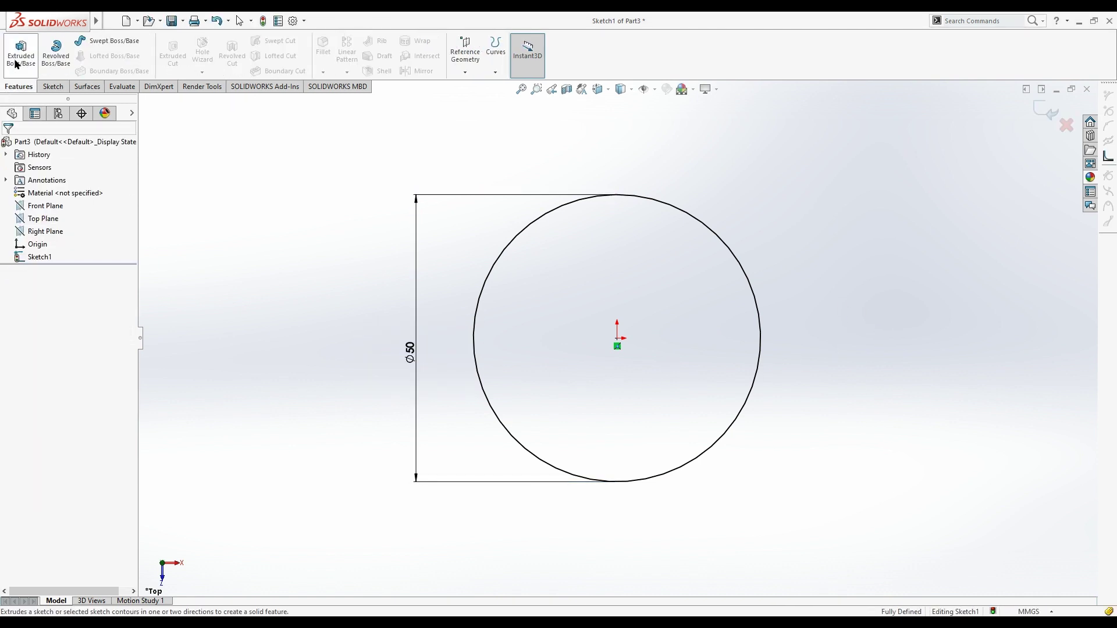
- Extrude the Ø50 circle 8 mm Blind into Boss-Extrude1
{"action": "left_click", "coordinate": [32, 64]}
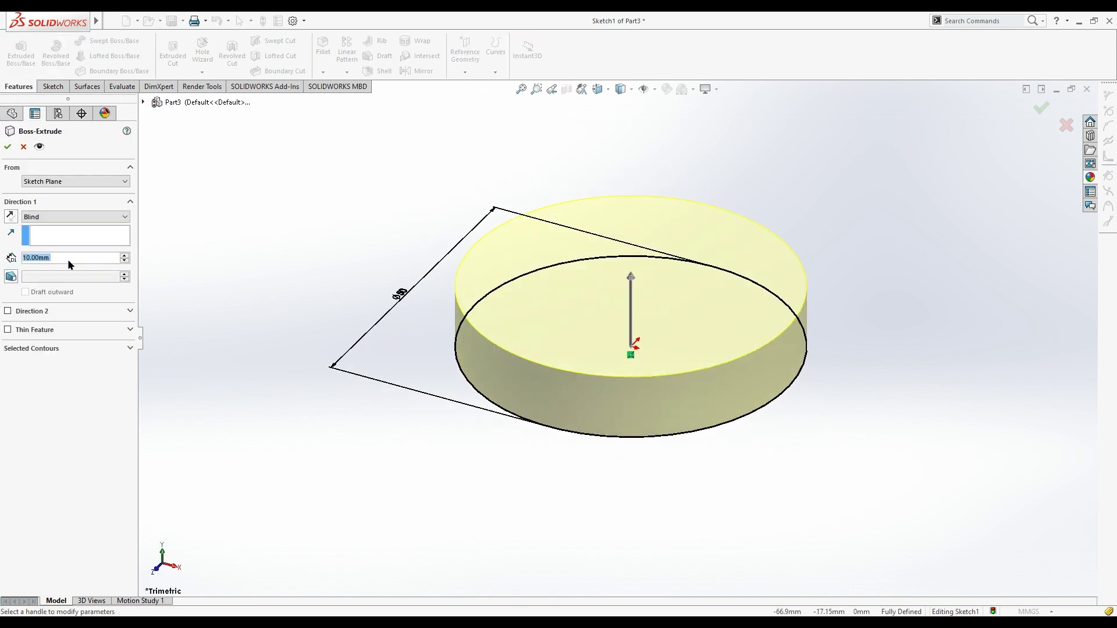
{"action": "scroll", "coordinate": [69, 259], "scroll_direction": "down", "scroll_amount": 2}
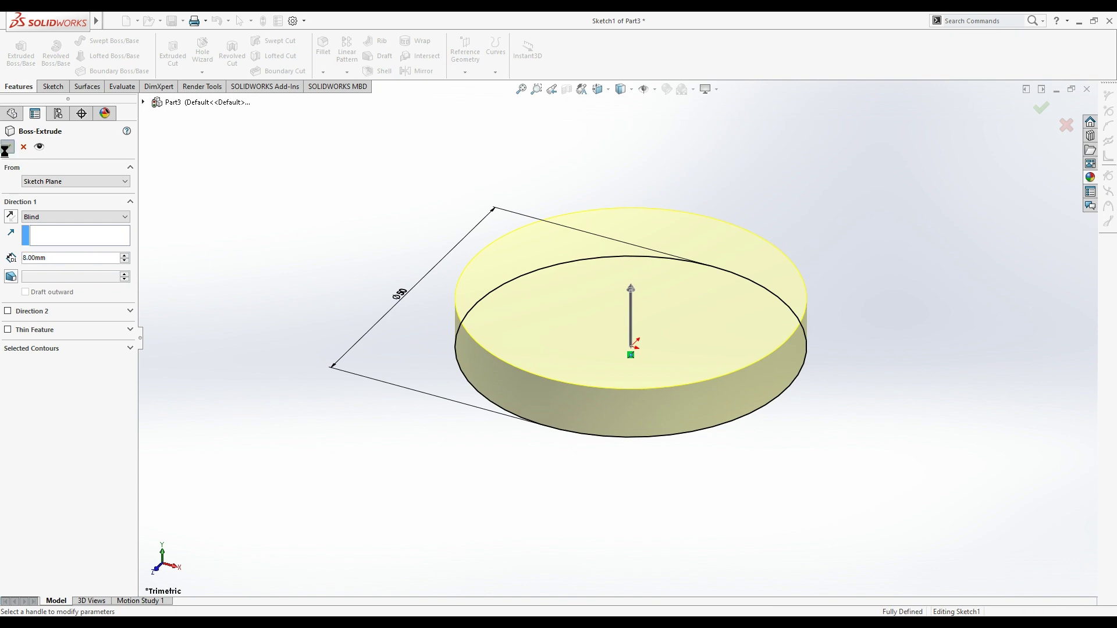
{"action": "left_click", "coordinate": [730, 321]}
- On the disc's top face, draw an origin-centred circle dimensioned to Ø30
{"action": "left_click", "coordinate": [731, 302]}
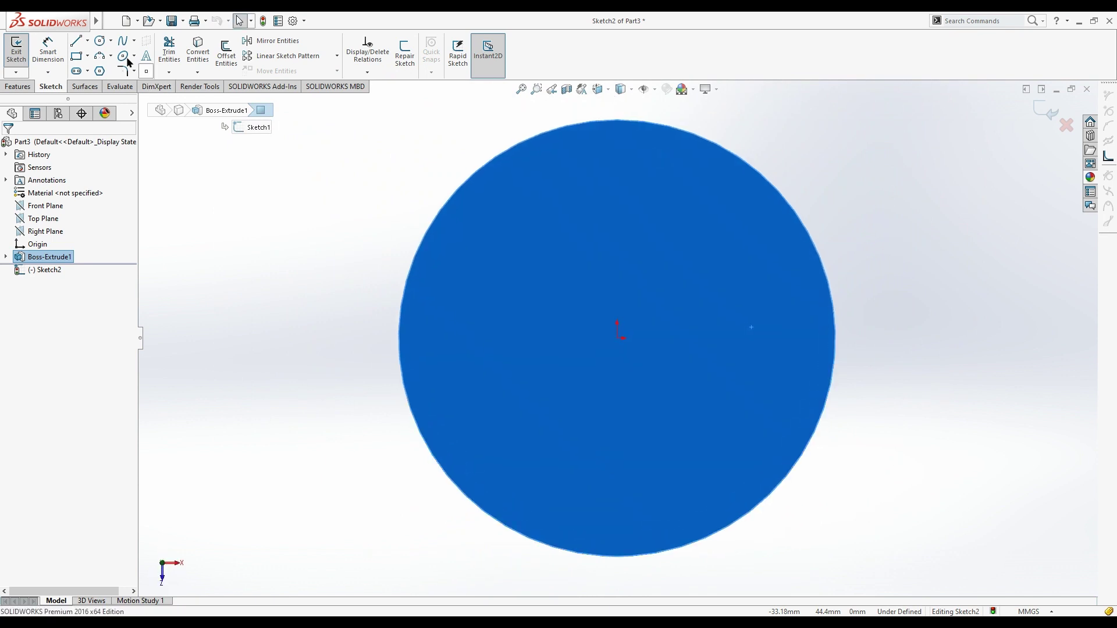
{"action": "left_click", "coordinate": [618, 338]}
{"action": "left_click", "coordinate": [689, 411]}
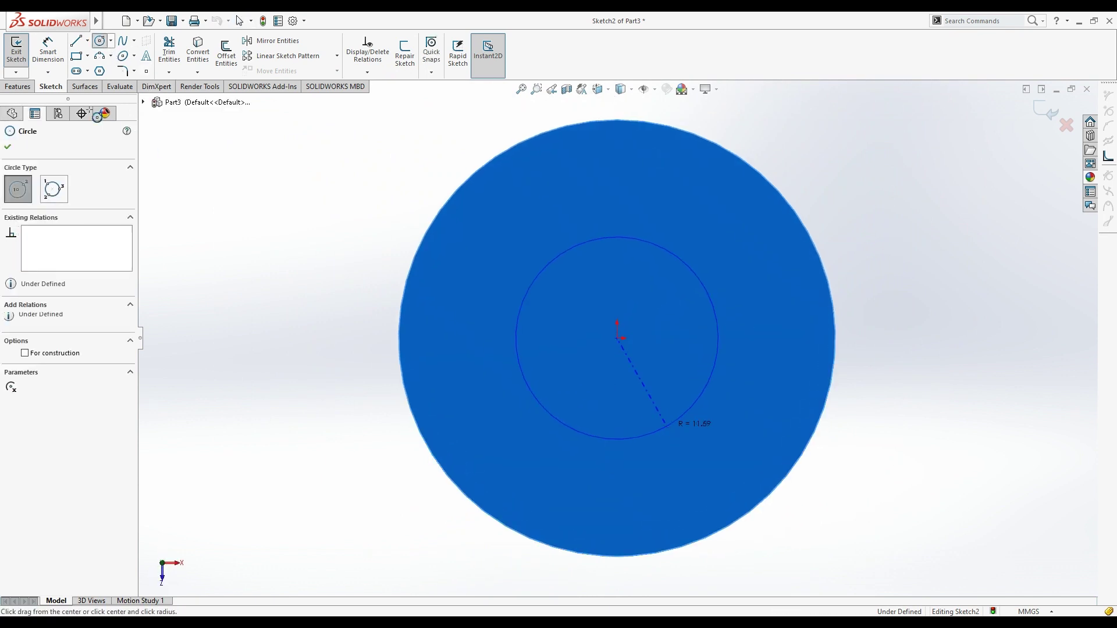
{"action": "left_click", "coordinate": [537, 278]}
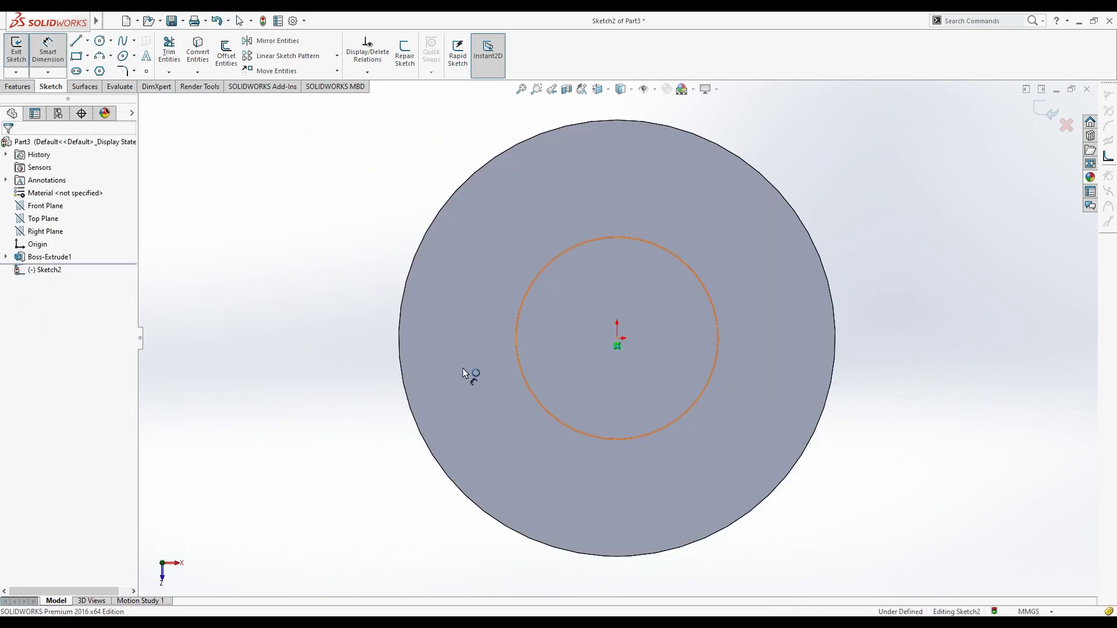
{"action": "left_click", "coordinate": [358, 341]}
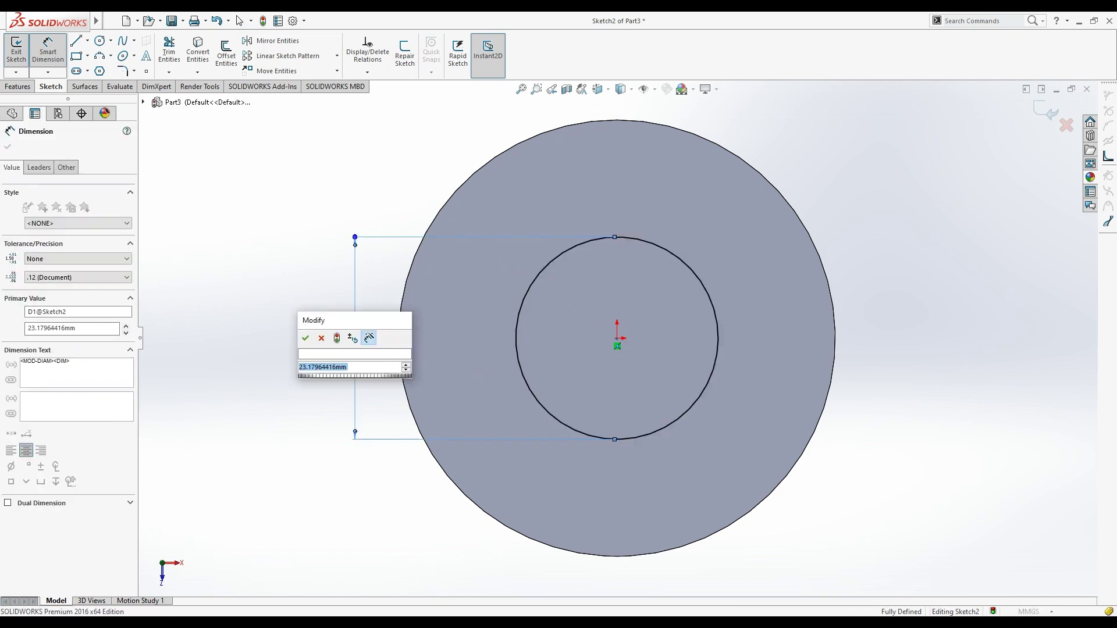
{"action": "key", "text": "Return"}
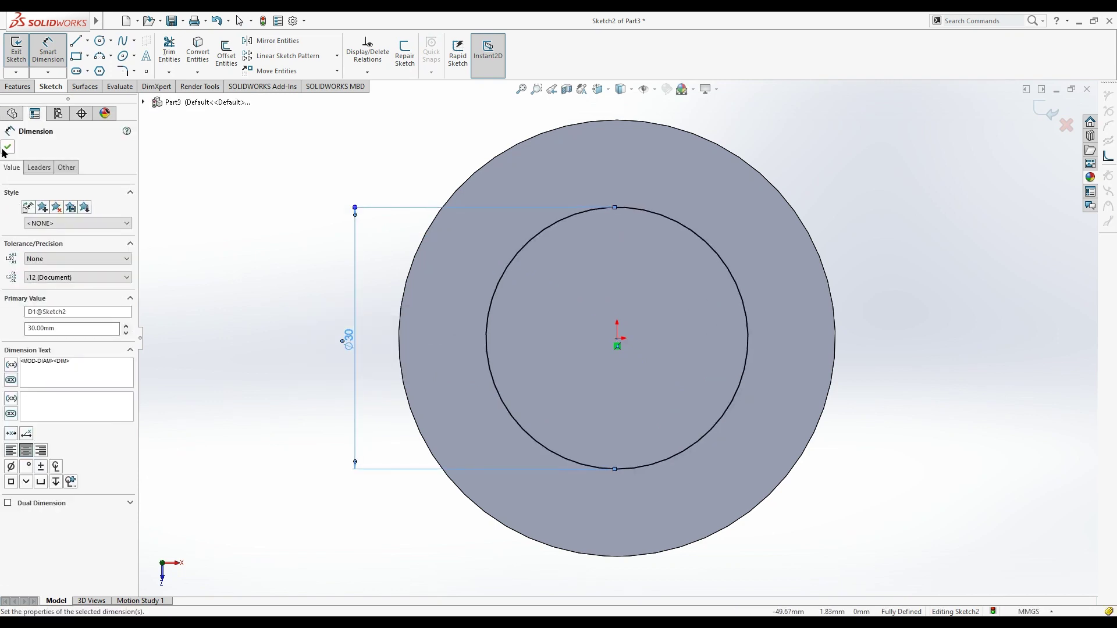
{"action": "left_click", "coordinate": [8, 147]}
{"action": "left_click", "coordinate": [18, 86]}
{"action": "left_click", "coordinate": [21, 52]}
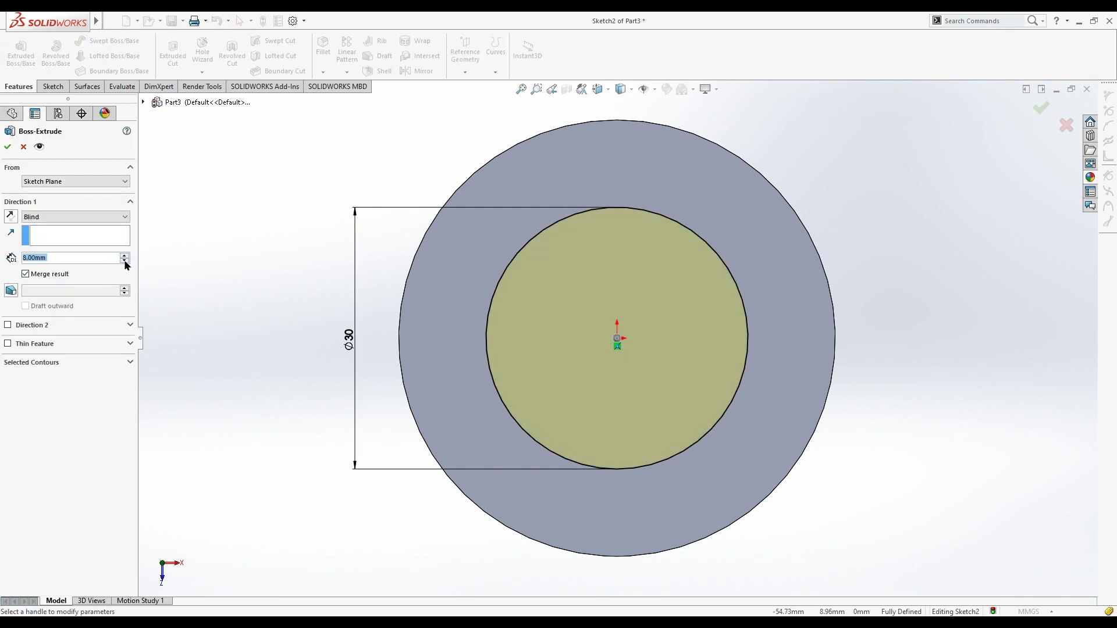
- Extrude the Ø30 circle 5 mm, merged, as Boss-Extrude2
{"action": "type", "text": "5"}
{"action": "key", "text": "Return"}
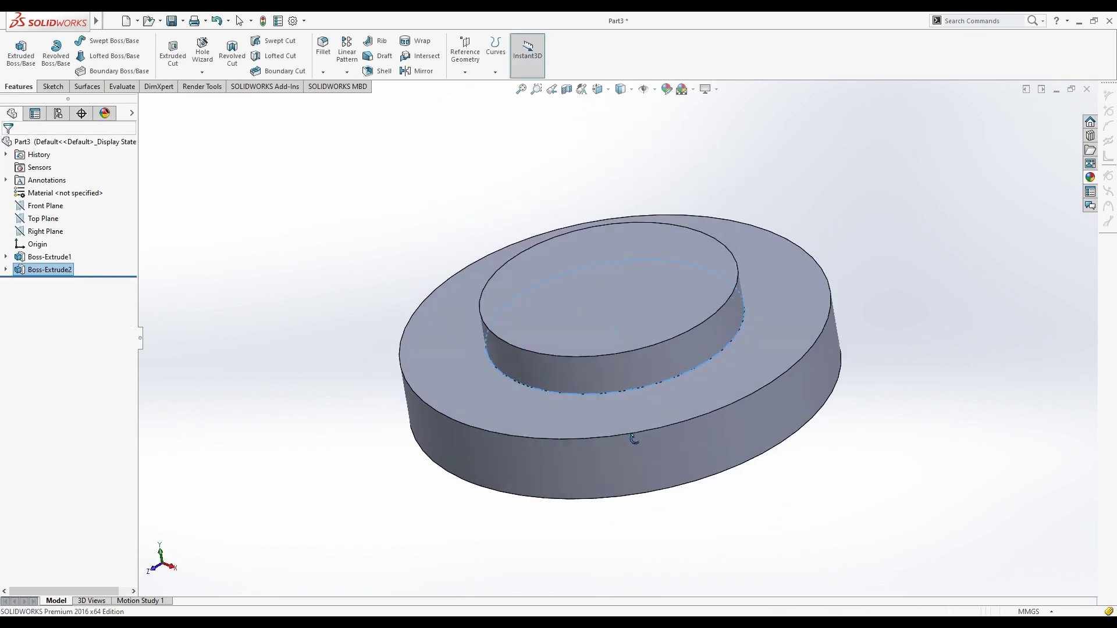
- Sketch on the boss top viewed Normal To, converting its circular edge into the sketch
{"action": "left_click", "coordinate": [685, 279]}
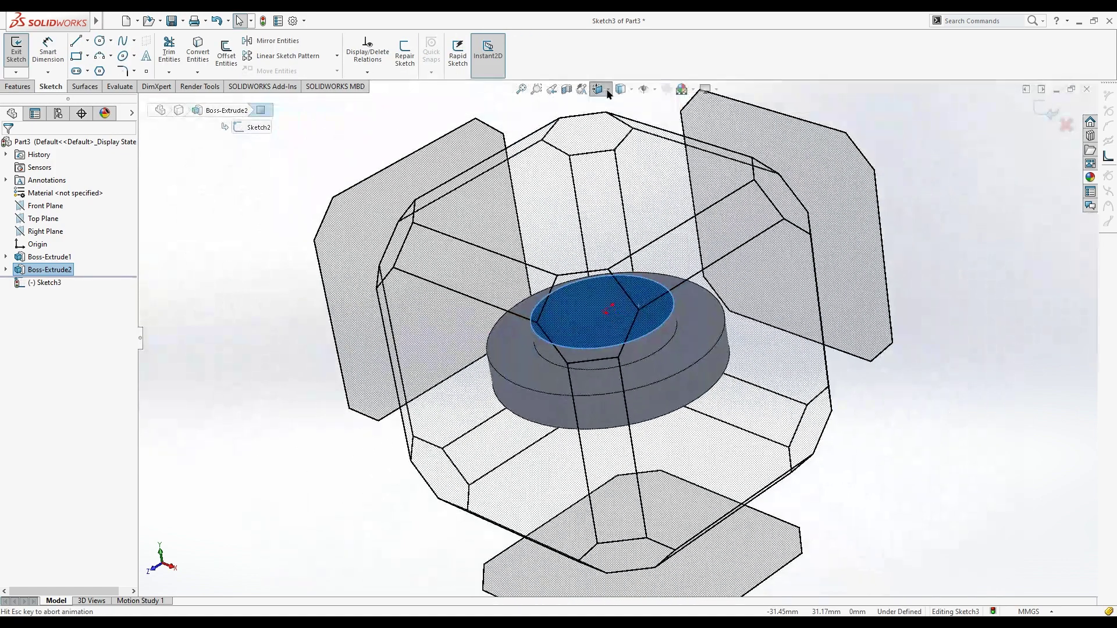
{"action": "left_click", "coordinate": [609, 91]}
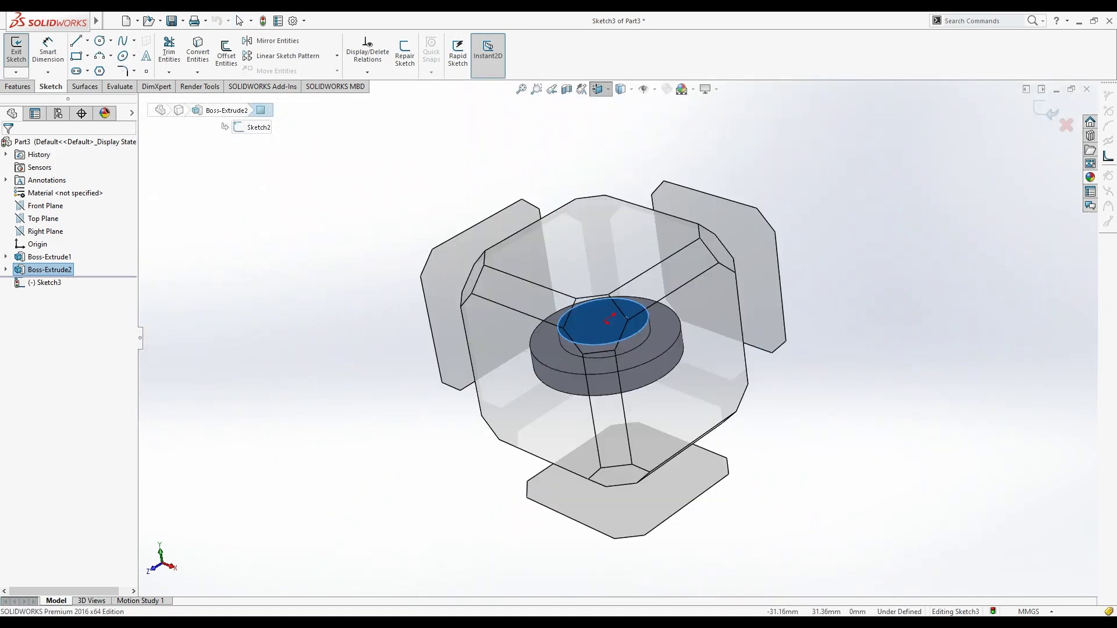
{"action": "left_click", "coordinate": [655, 347]}
{"action": "left_click", "coordinate": [638, 209]}
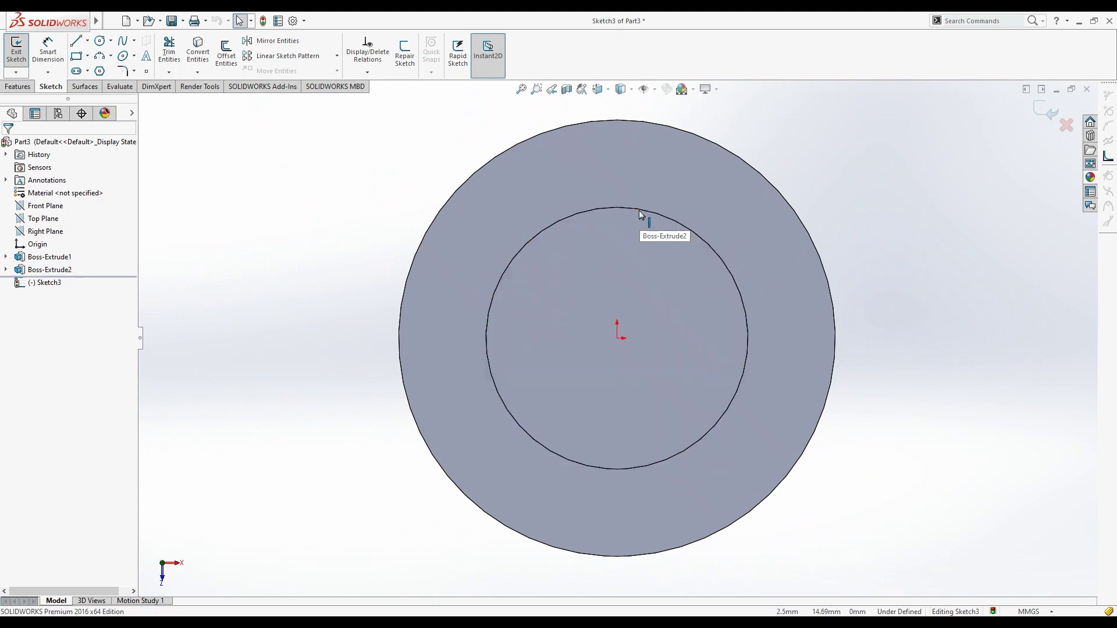
{"action": "left_click", "coordinate": [198, 52]}
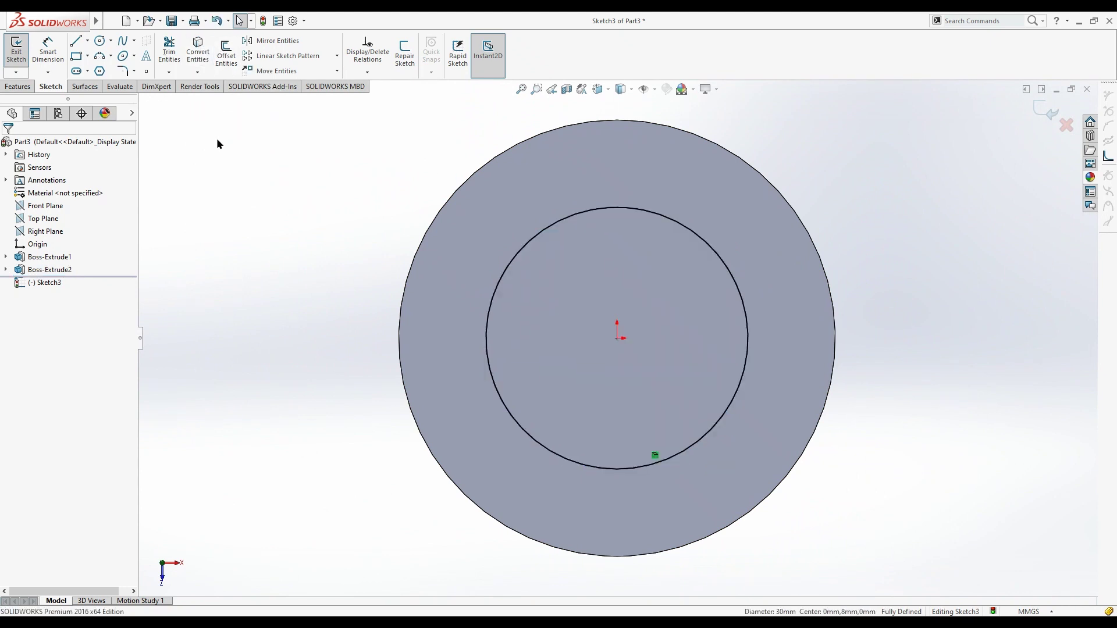
- Draw a vertical centerline up from the origin and dimension it 20 mm
{"action": "left_click", "coordinate": [89, 44]}
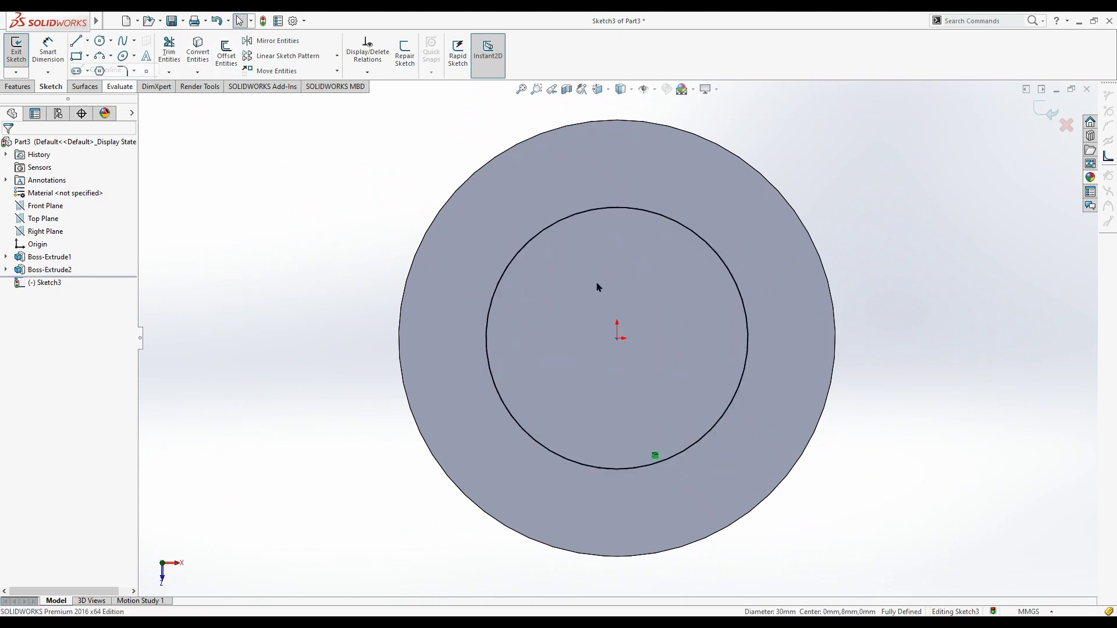
{"action": "left_click", "coordinate": [618, 339]}
{"action": "left_click", "coordinate": [618, 170]}
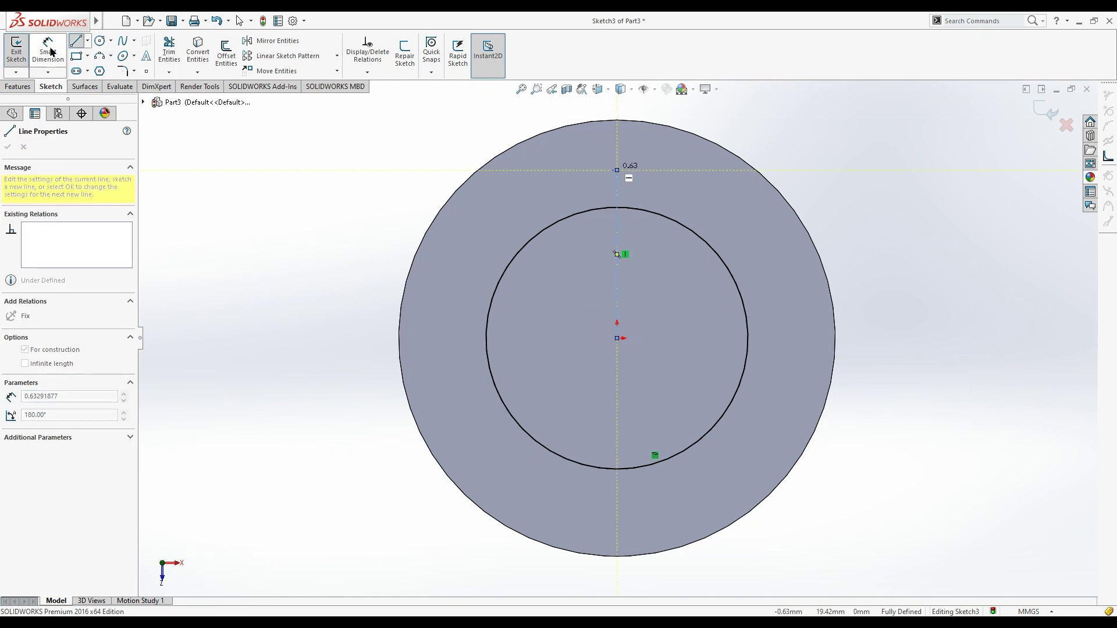
{"action": "key", "text": "Escape"}
{"action": "left_click", "coordinate": [642, 254]}
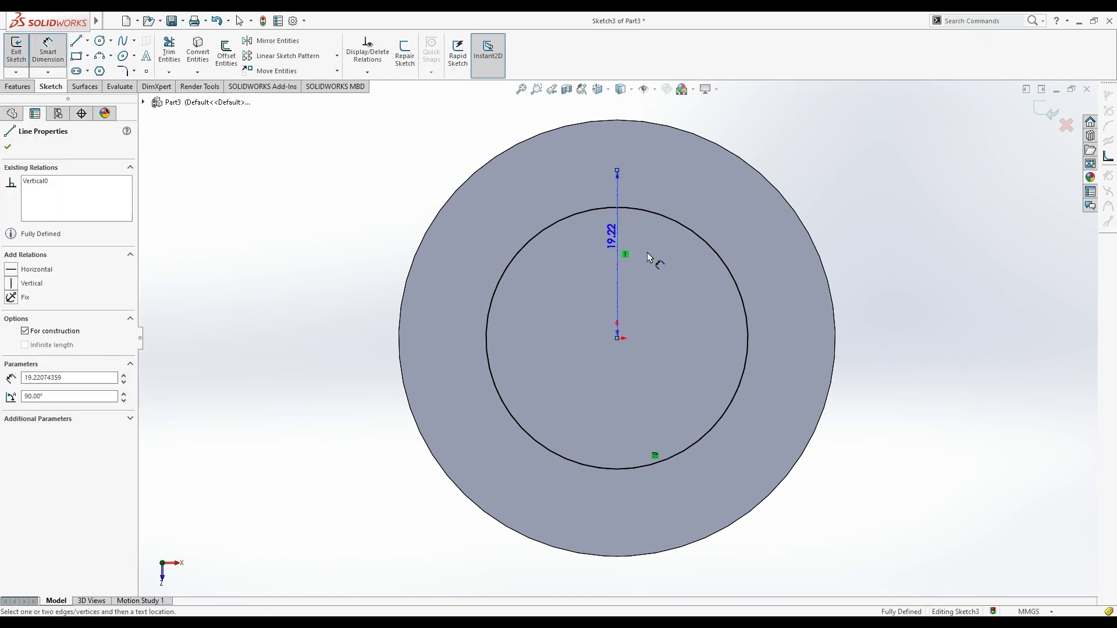
{"action": "left_click", "coordinate": [648, 254]}
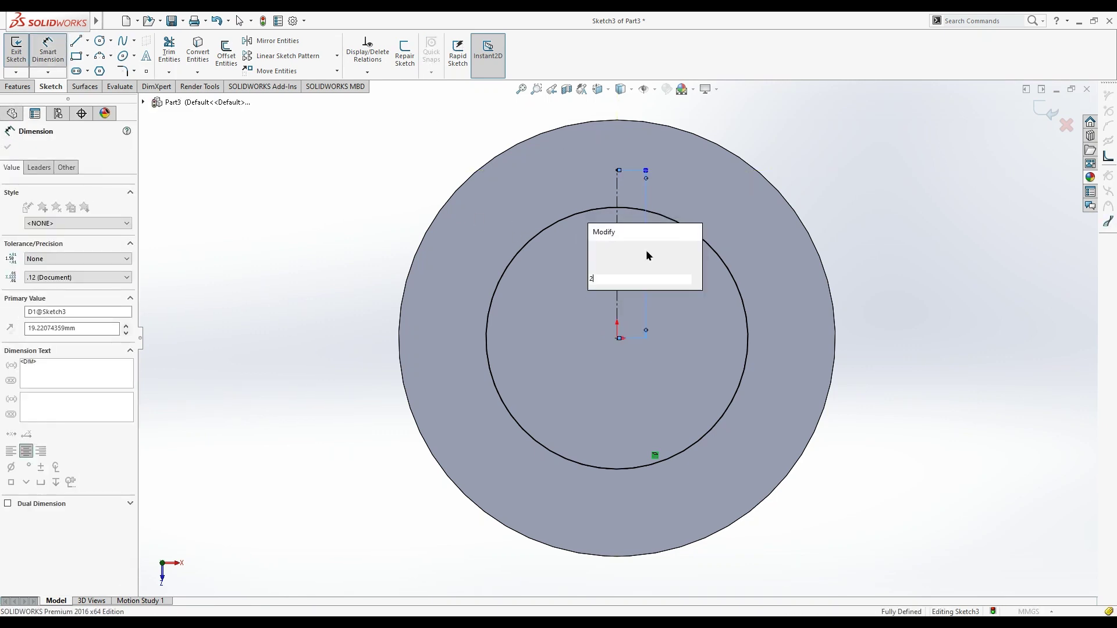
{"action": "type", "text": "20"}
{"action": "key", "text": "Return"}
{"action": "left_click", "coordinate": [923, 219]}
{"action": "scroll", "coordinate": [608, 155], "scroll_direction": "down", "scroll_amount": 4}
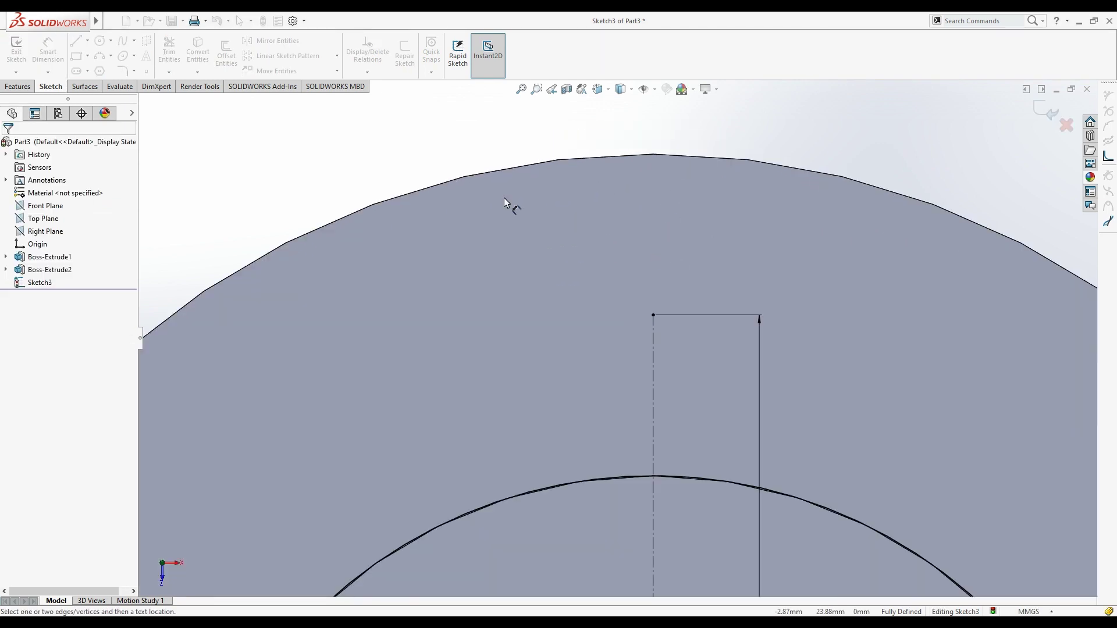
{"action": "scroll", "coordinate": [507, 201], "scroll_direction": "down", "scroll_amount": 1}
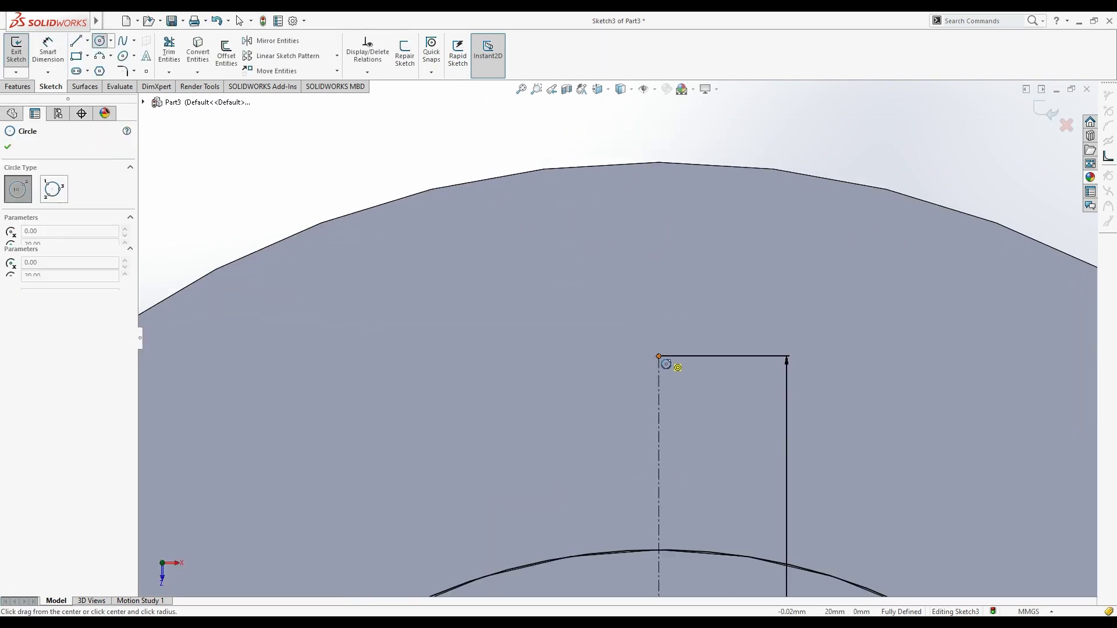
- Draw a Ø2 circle at the centerline's top end
{"action": "left_click", "coordinate": [659, 356]}
{"action": "left_click", "coordinate": [625, 353]}
{"action": "left_click", "coordinate": [56, 58]}
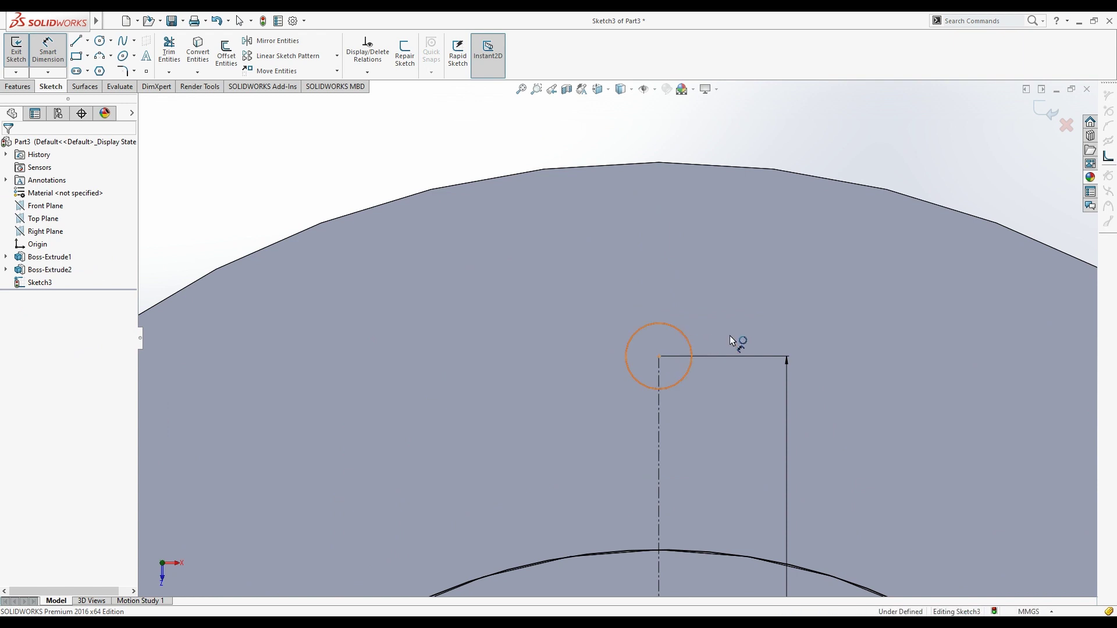
{"action": "left_click", "coordinate": [735, 319]}
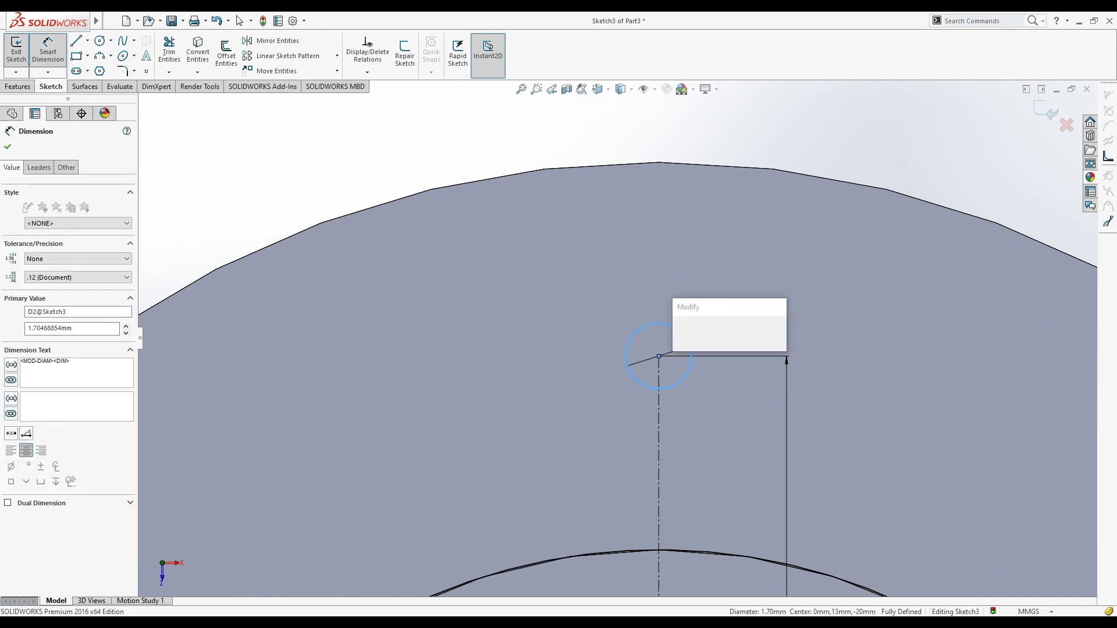
{"action": "type", "text": "2"}
{"action": "key", "text": "Return"}
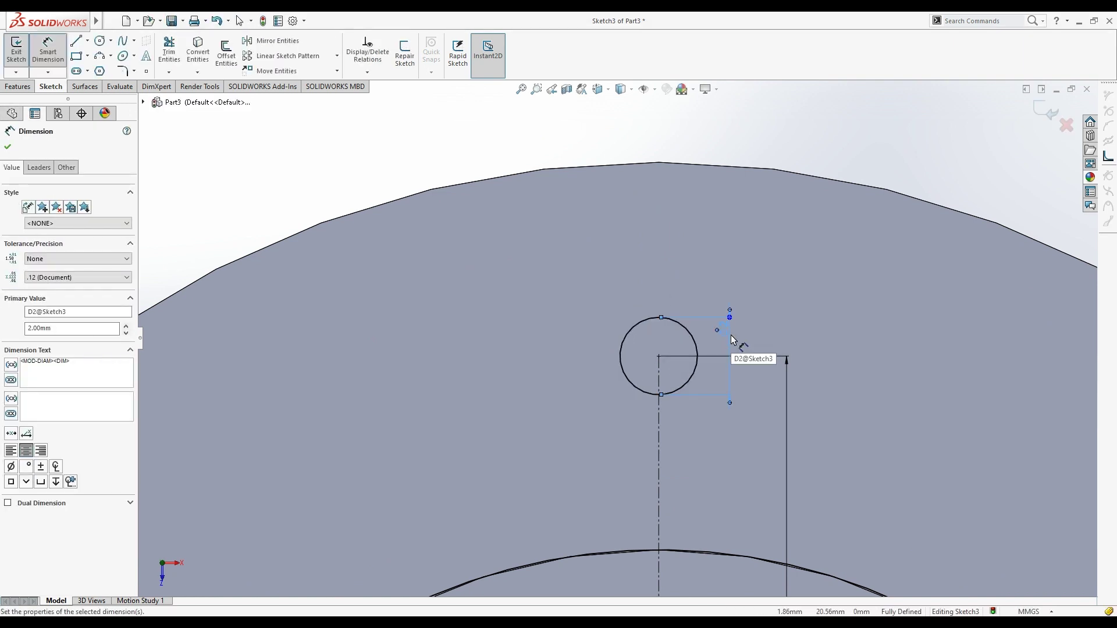
{"action": "key", "text": "Escape"}
- Draw two vertical lines from the circle's left and right sides down to the inner disc edge
{"action": "key", "text": "l"}
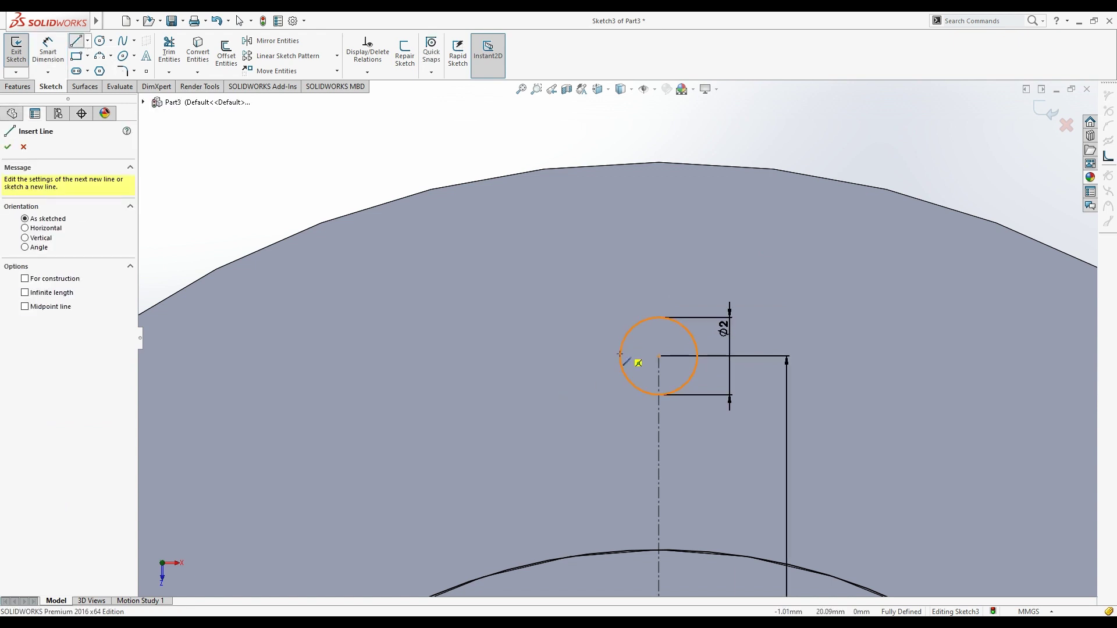
{"action": "left_click", "coordinate": [619, 356]}
{"action": "left_click", "coordinate": [621, 579]}
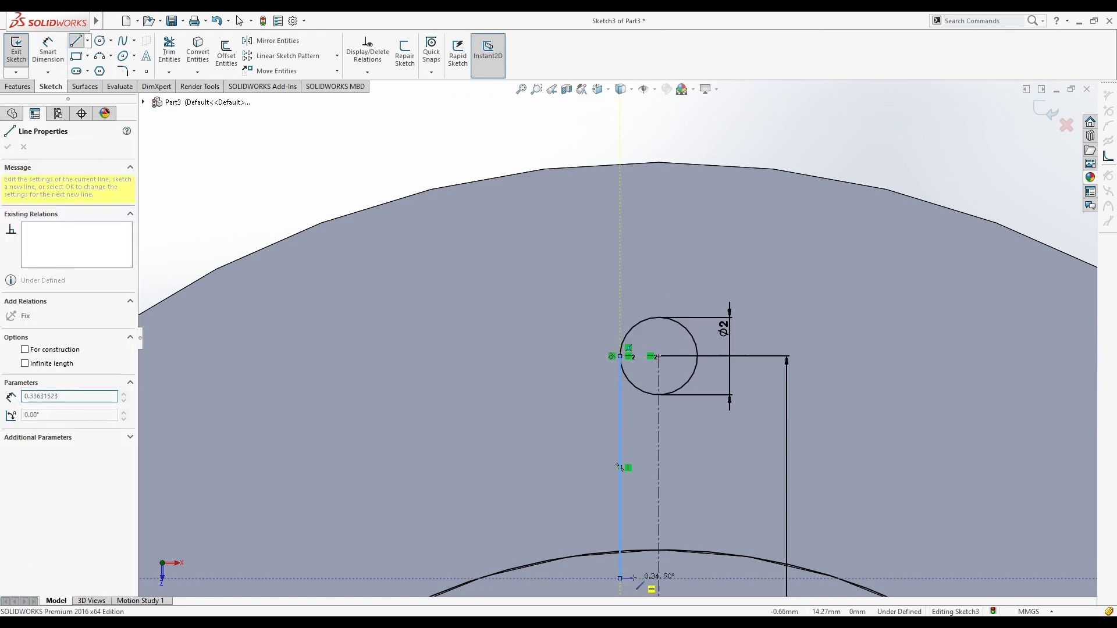
{"action": "key", "text": "Escape"}
{"action": "key", "text": "Escape"}
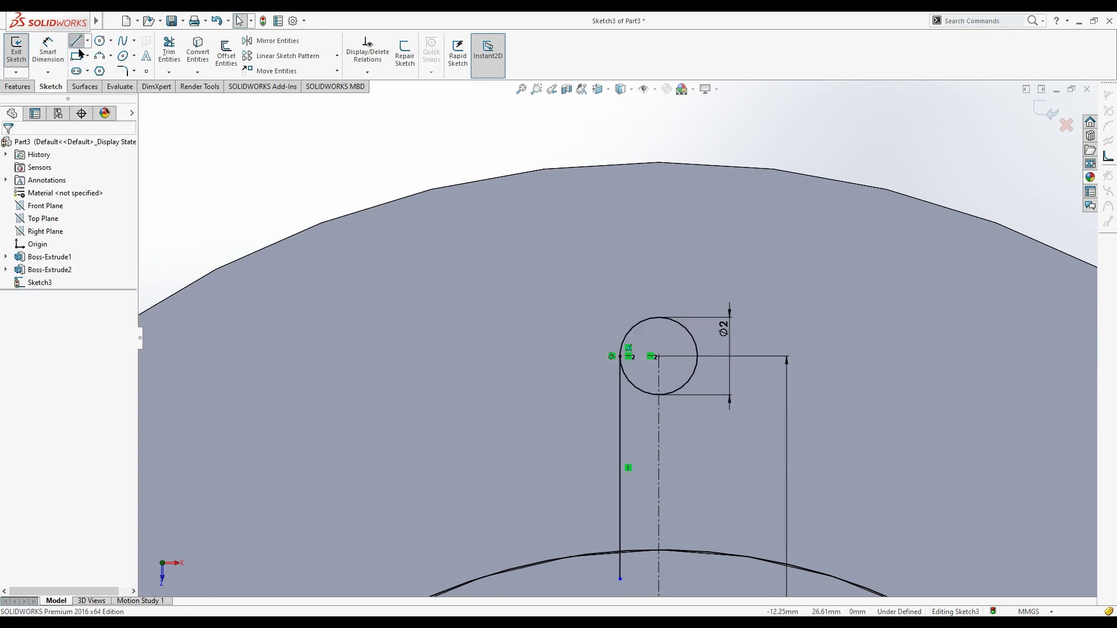
{"action": "left_click", "coordinate": [79, 49]}
{"action": "left_click", "coordinate": [697, 356]}
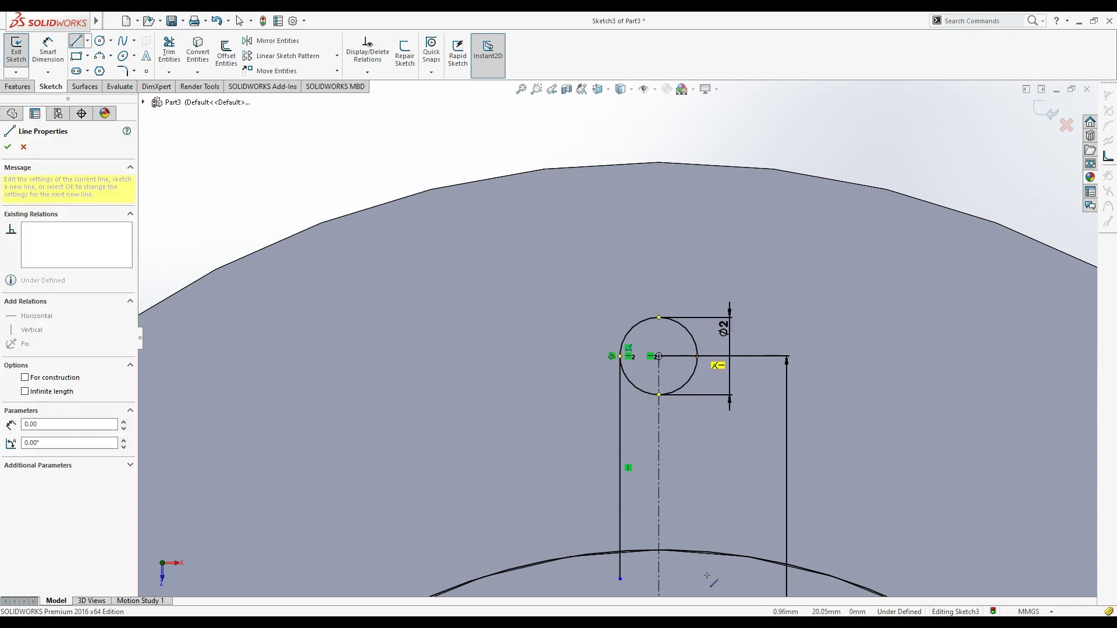
{"action": "left_click", "coordinate": [698, 574]}
{"action": "key", "text": "Escape"}
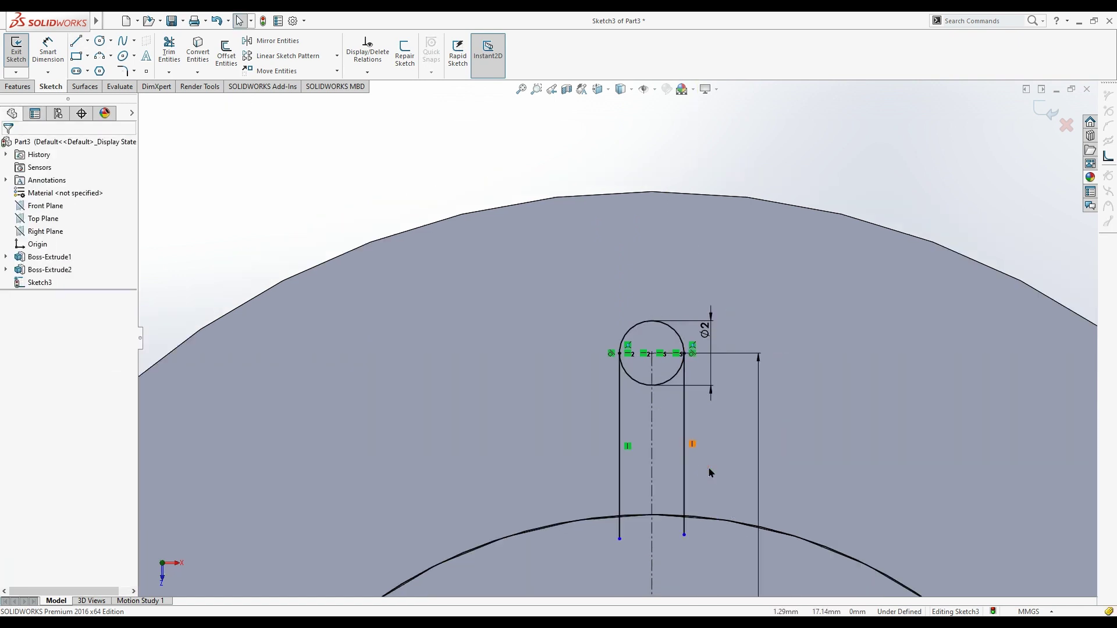
- Power-trim the circle's lower half and extra arcs into a round-topped rib outline
{"action": "scroll", "coordinate": [717, 522], "scroll_direction": "up", "scroll_amount": 2}
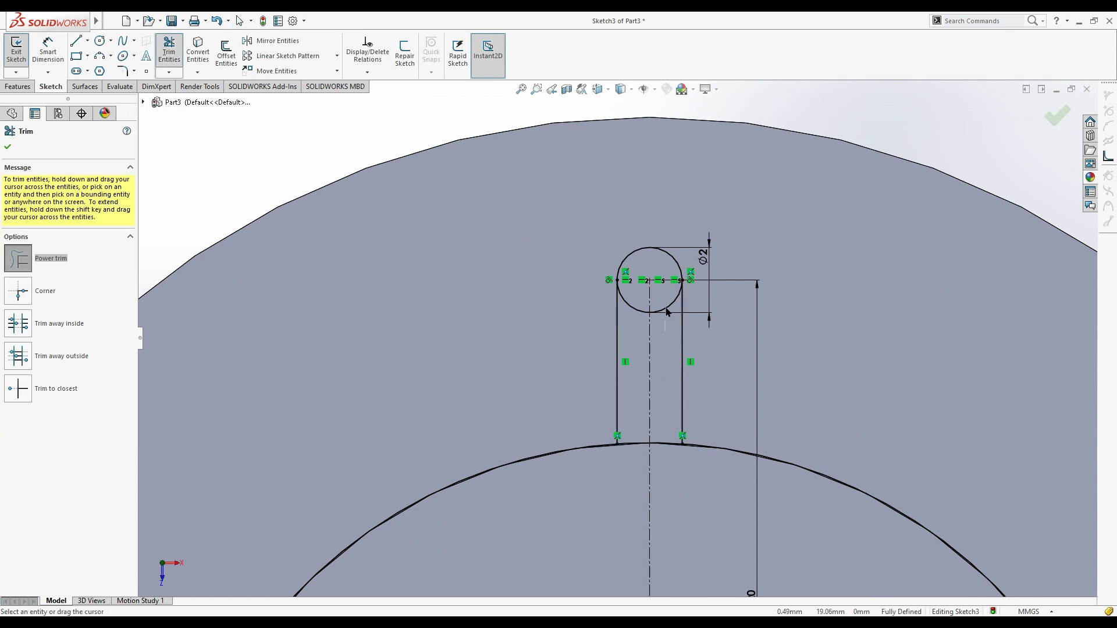
{"action": "left_click_drag", "start_coordinate": [426, 451], "coordinate": [454, 529]}
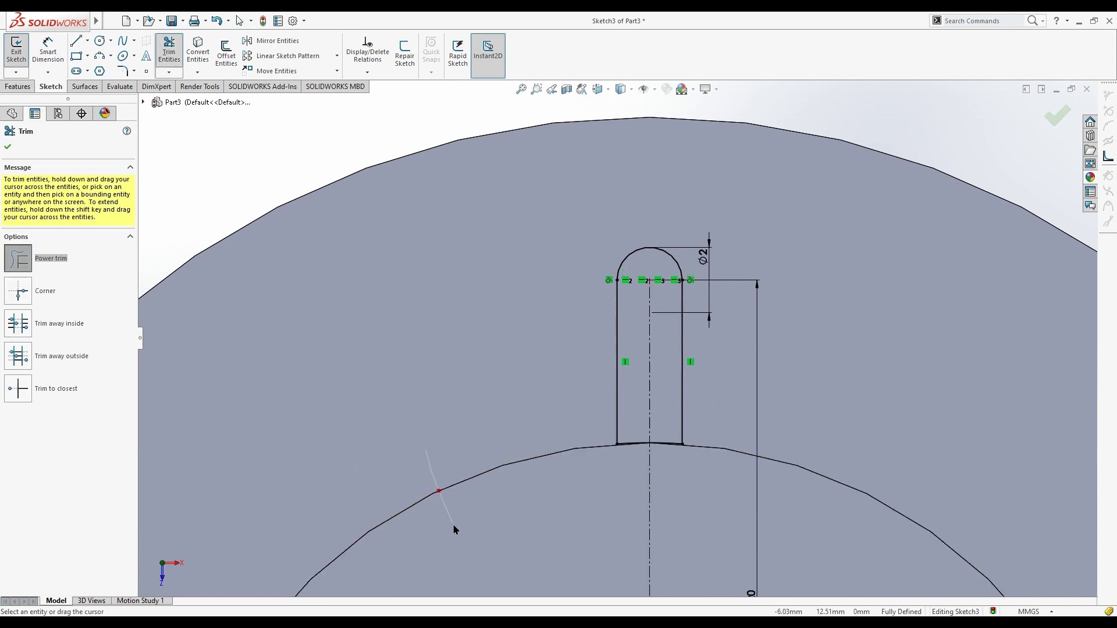
{"action": "left_click", "coordinate": [7, 147]}
{"action": "left_click", "coordinate": [23, 88]}
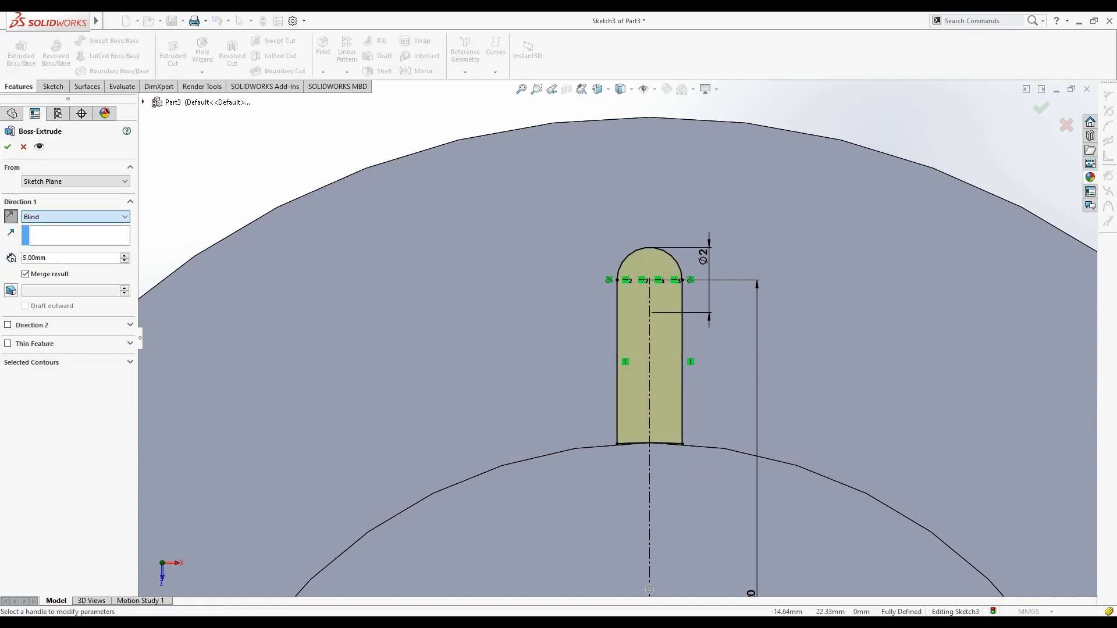
- Extrude the rib outline Up To Surface, ending at the disc's raised outer face
{"action": "left_click", "coordinate": [76, 216]}
{"action": "left_click", "coordinate": [58, 263]}
{"action": "left_click", "coordinate": [297, 330]}
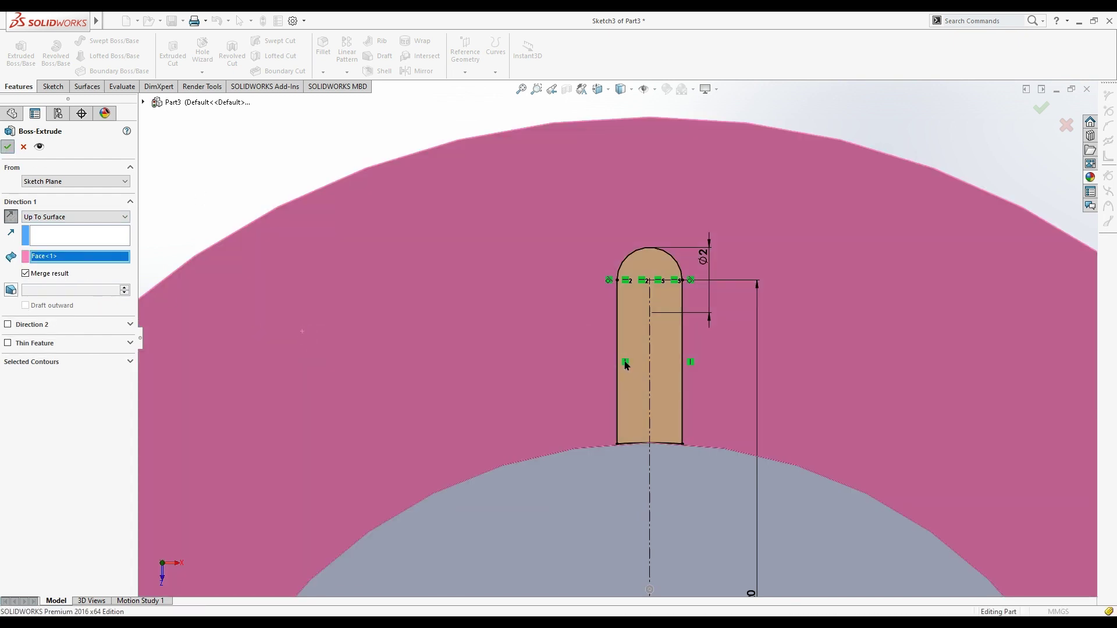
{"action": "key", "text": "Return"}
{"action": "scroll", "coordinate": [624, 361], "scroll_direction": "up", "scroll_amount": 5}
{"action": "mouse_move", "coordinate": [858, 337]}
{"action": "middle_mouse_down"}
{"action": "mouse_move", "coordinate": [782, 252]}
{"action": "mouse_move", "coordinate": [913, 260]}
{"action": "mouse_move", "coordinate": [862, 270]}
{"action": "middle_mouse_up"}
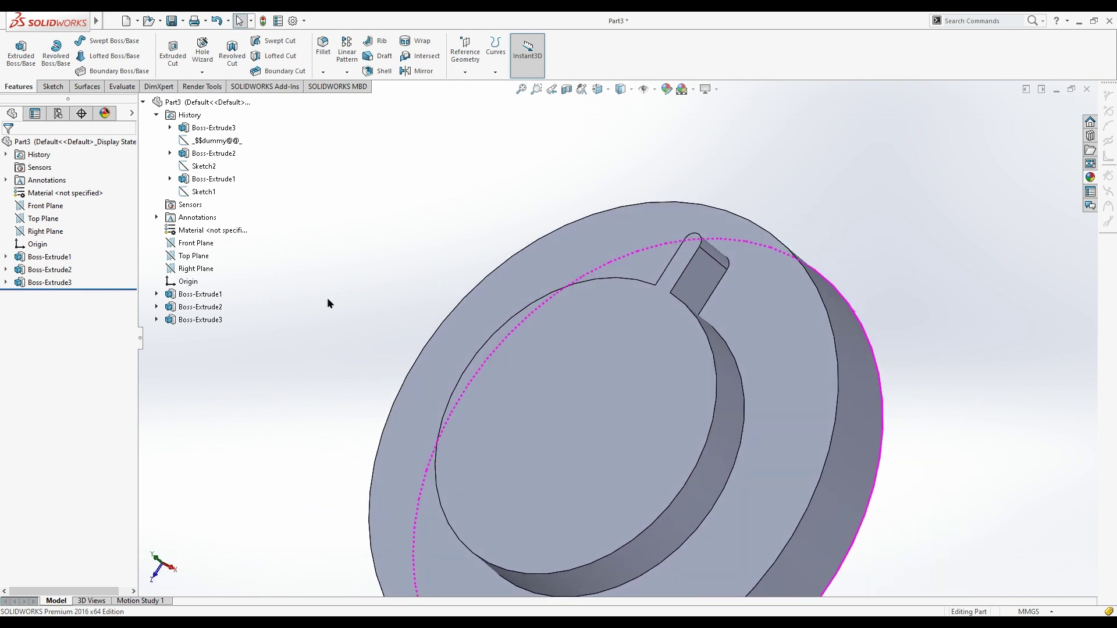
- Circular-pattern Boss-Extrude3 into 12 ribs over 360° about the inner circular edge
{"action": "left_click", "coordinate": [66, 284]}
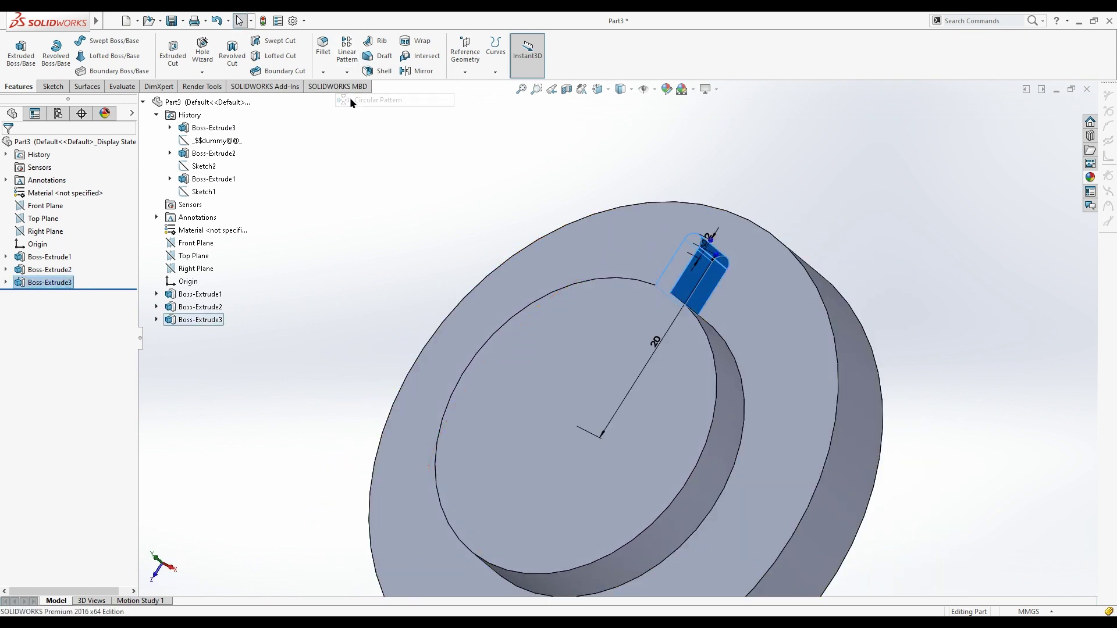
{"action": "left_click", "coordinate": [351, 99]}
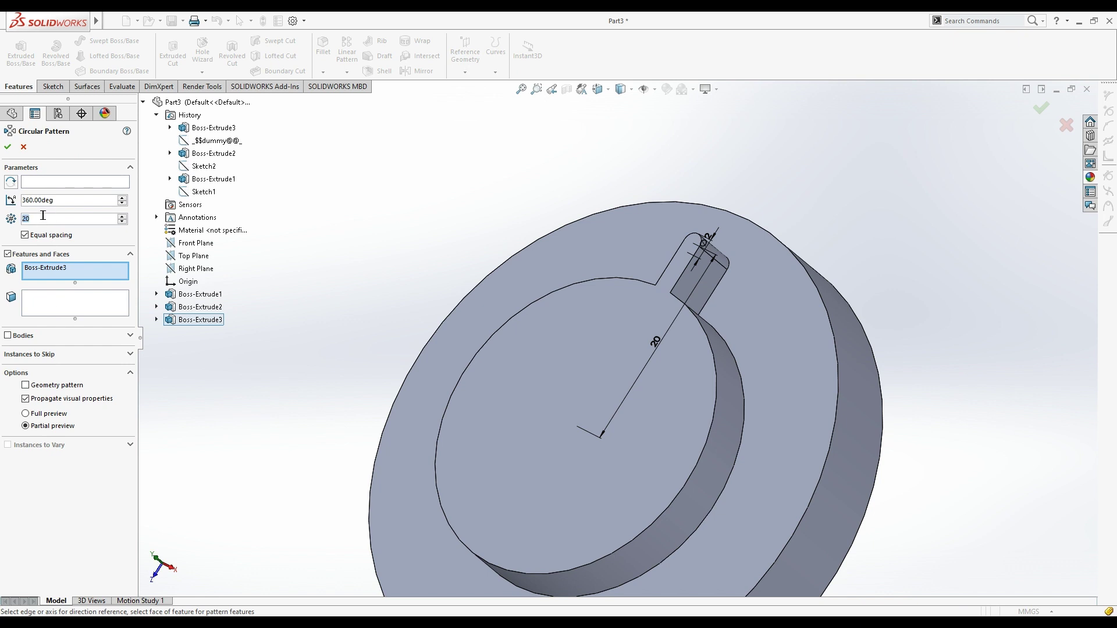
{"action": "type", "text": "12"}
{"action": "left_click", "coordinate": [45, 183]}
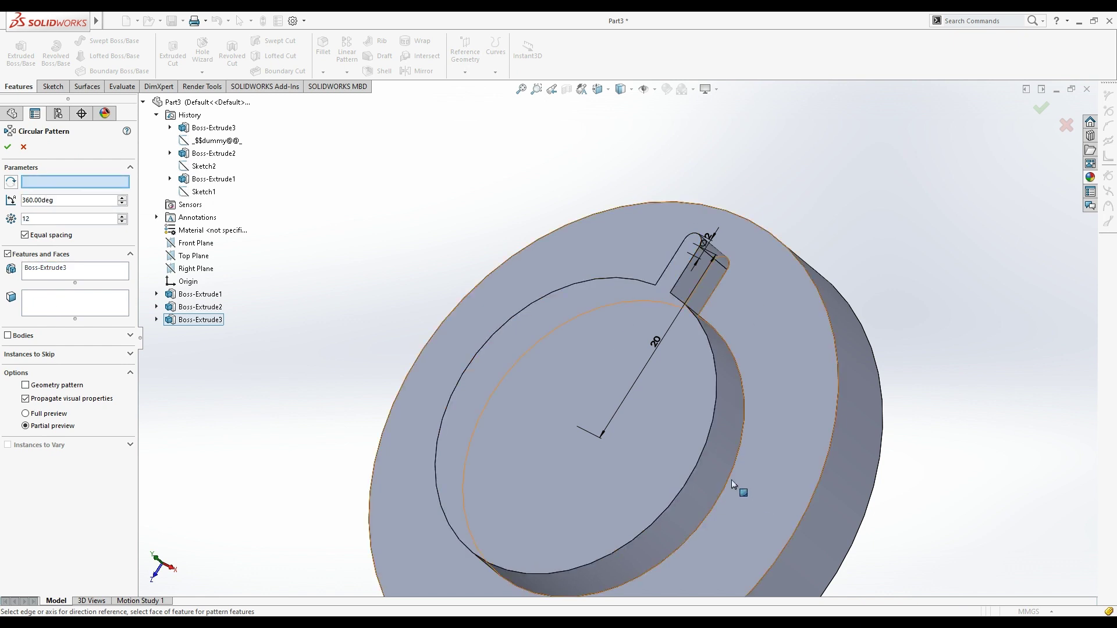
{"action": "left_click", "coordinate": [694, 469]}
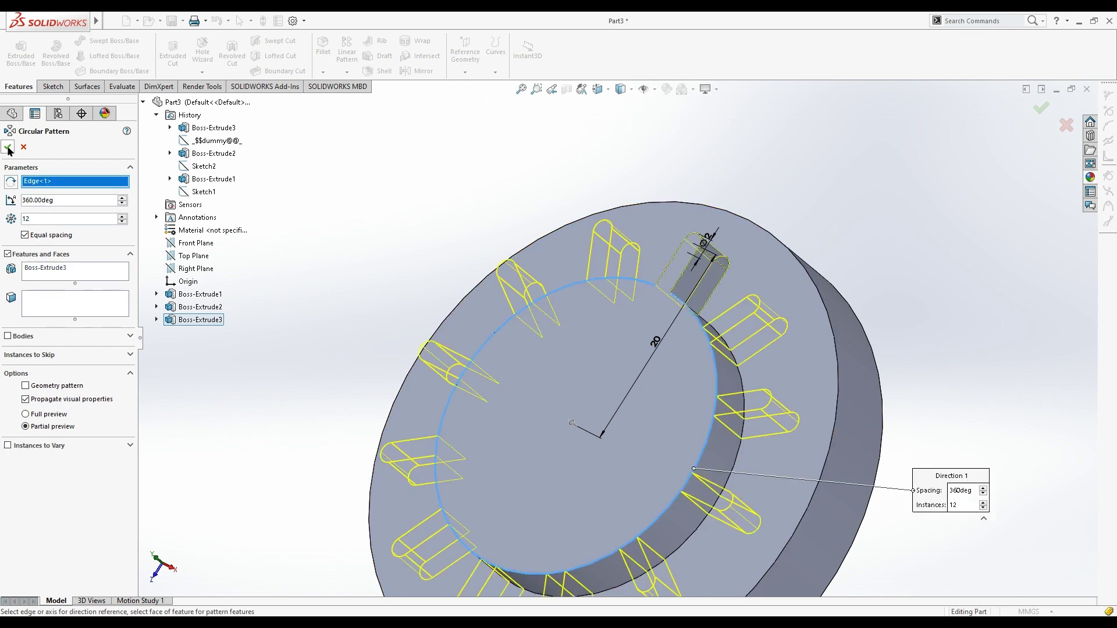
{"action": "scroll", "coordinate": [579, 445], "scroll_direction": "up", "scroll_amount": 2}
{"action": "scroll", "coordinate": [579, 445], "scroll_direction": "up", "scroll_amount": 1}
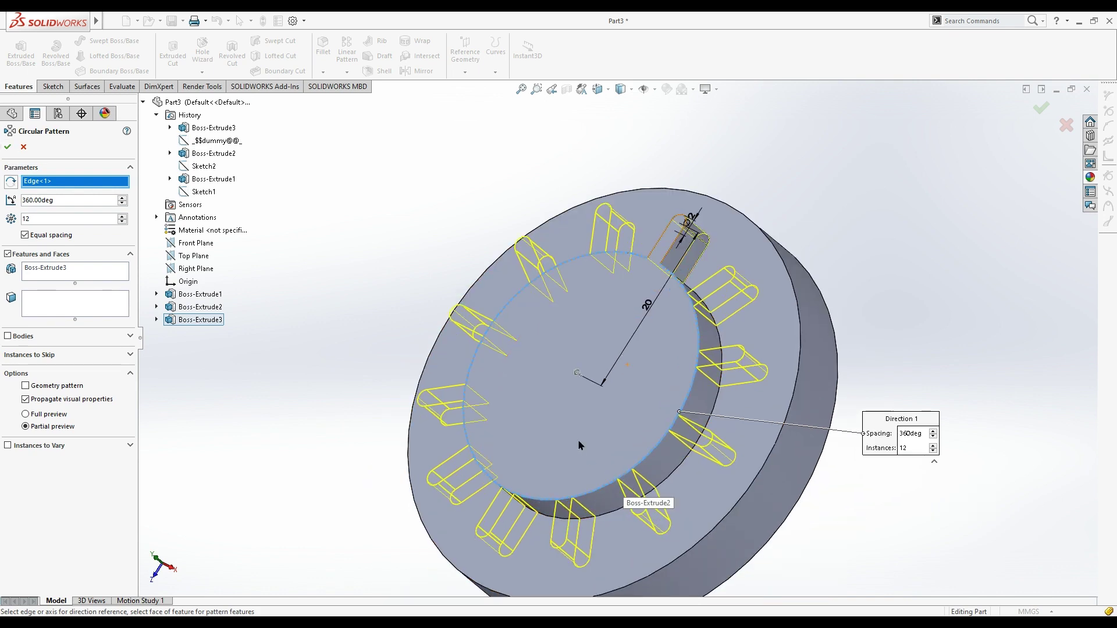
{"action": "left_click", "coordinate": [8, 152]}
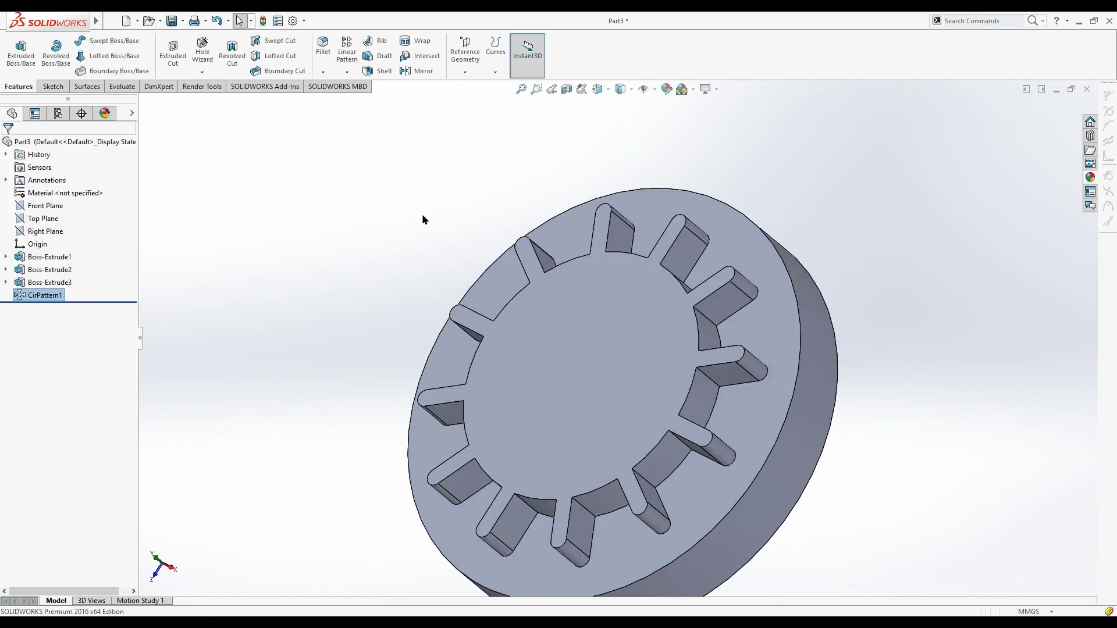
- Sketch a circle at the origin on the boss top face and dimension it Ø15
{"action": "left_click", "coordinate": [608, 305]}
{"action": "left_click", "coordinate": [655, 273]}
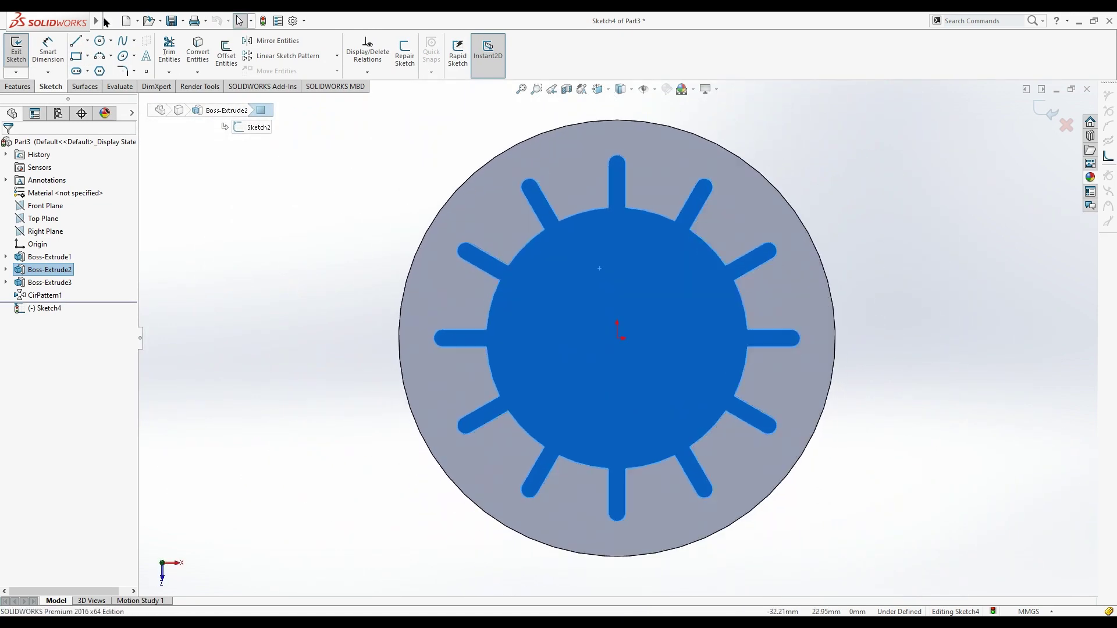
{"action": "left_click", "coordinate": [100, 42]}
{"action": "left_click", "coordinate": [617, 338]}
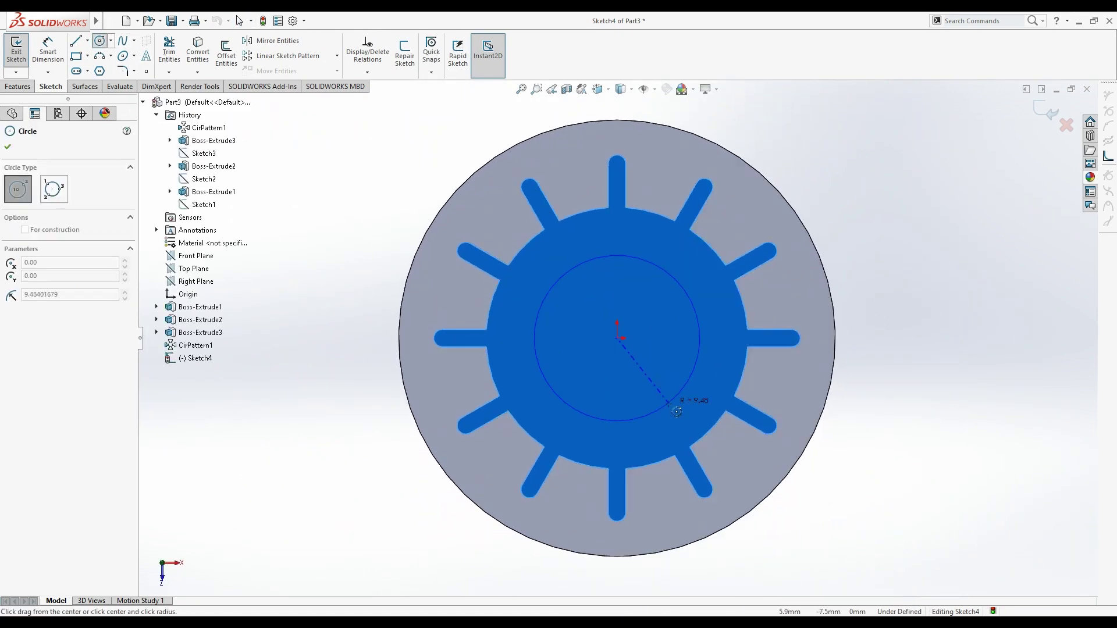
{"action": "left_click", "coordinate": [668, 404]}
{"action": "left_click", "coordinate": [47, 51]}
{"action": "left_click", "coordinate": [533, 303]}
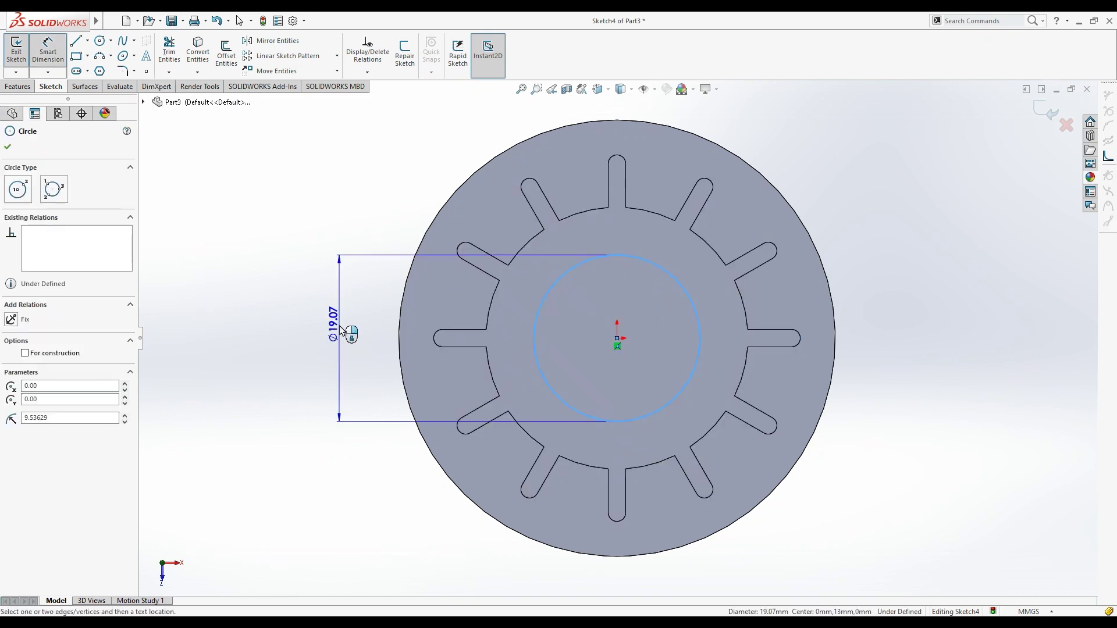
{"action": "left_click", "coordinate": [342, 331]}
{"action": "type", "text": "15"}
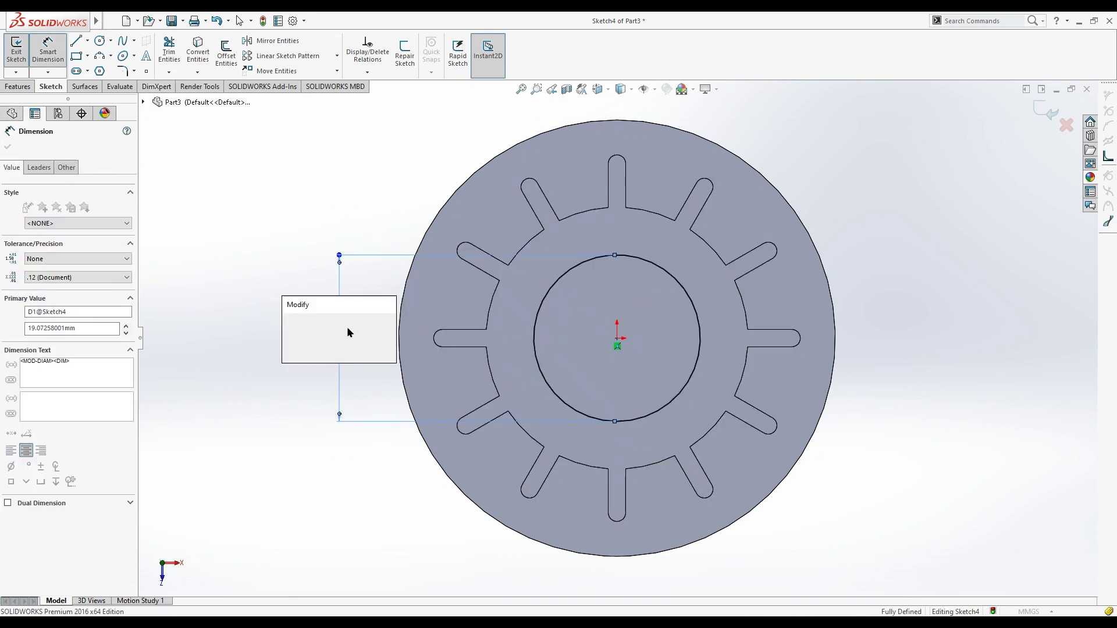
{"action": "key", "text": "Return"}
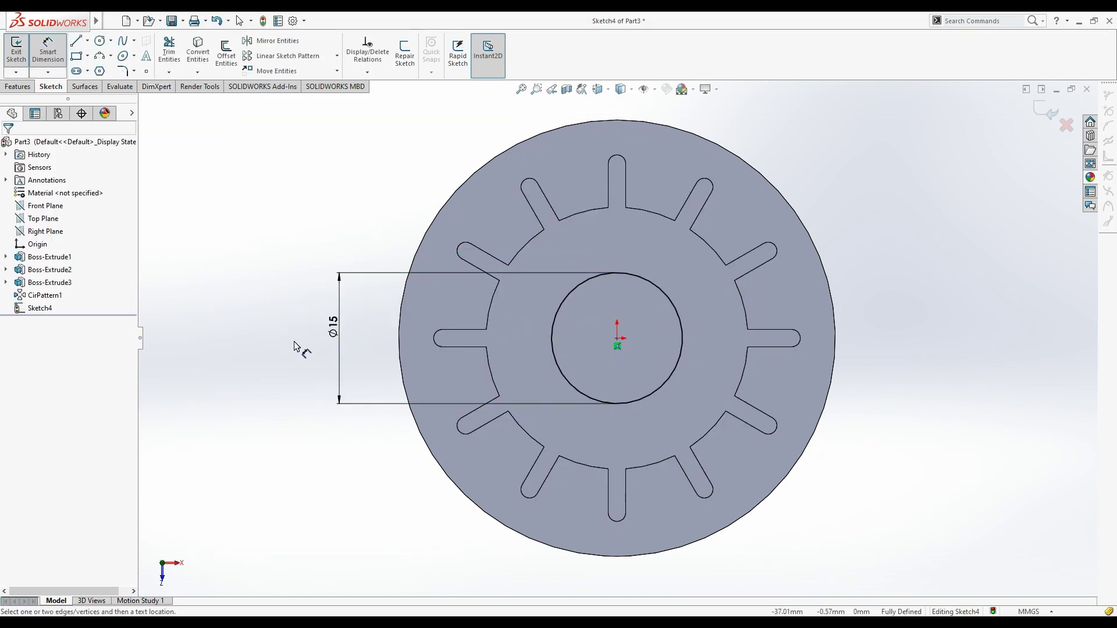
- Extrude the Ø15 circle as a 25 mm Blind boss for the central shaft
{"action": "left_click", "coordinate": [18, 86]}
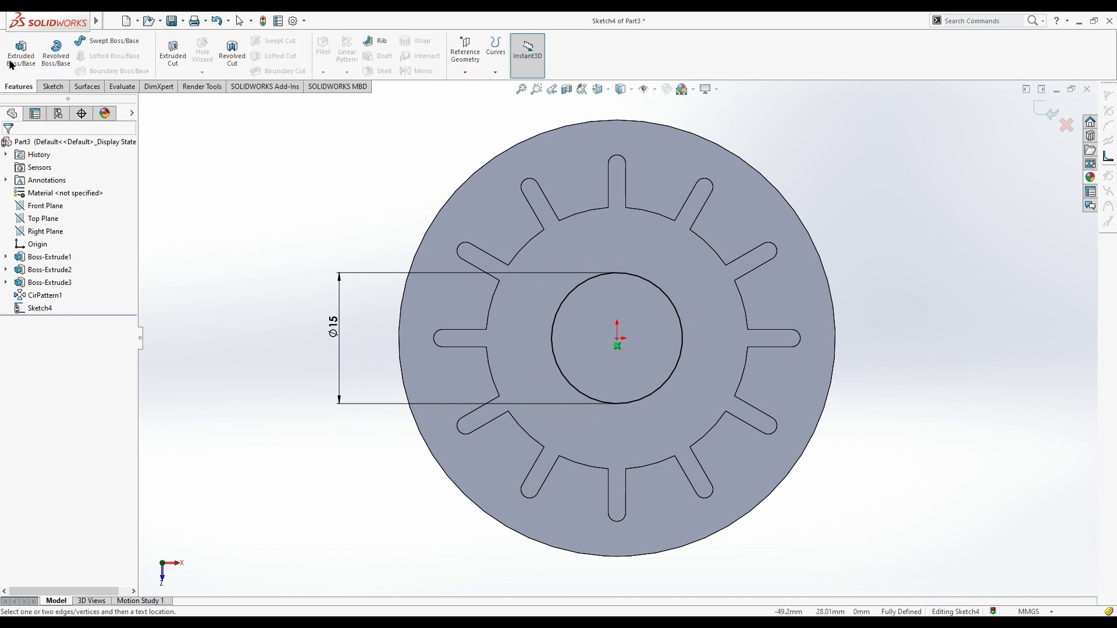
{"action": "left_click", "coordinate": [20, 52]}
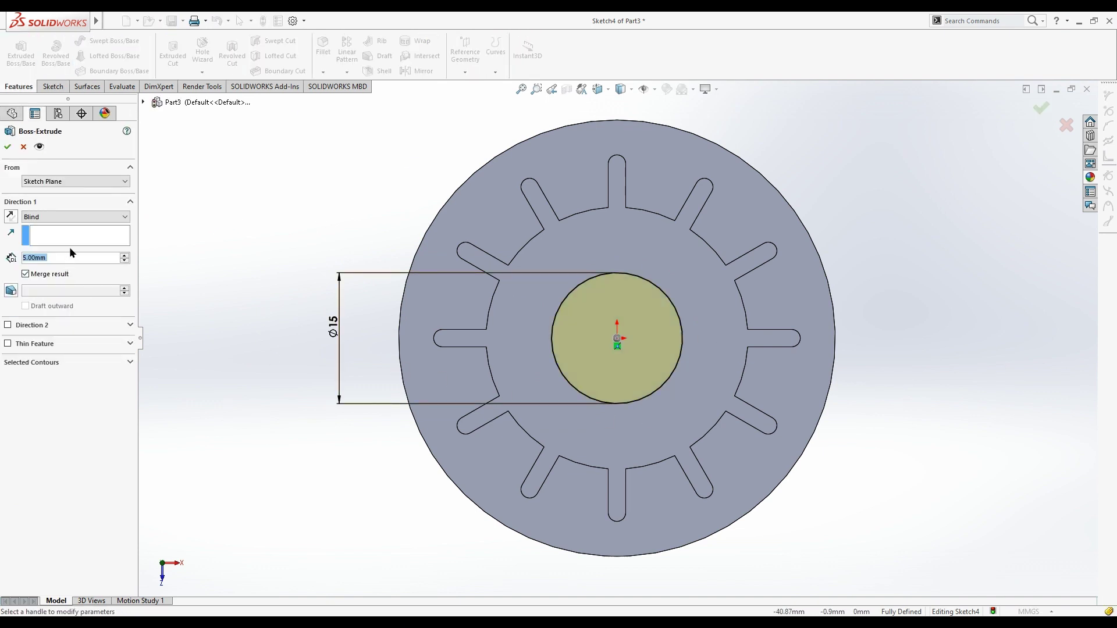
{"action": "type", "text": "25"}
{"action": "left_click", "coordinate": [8, 148]}
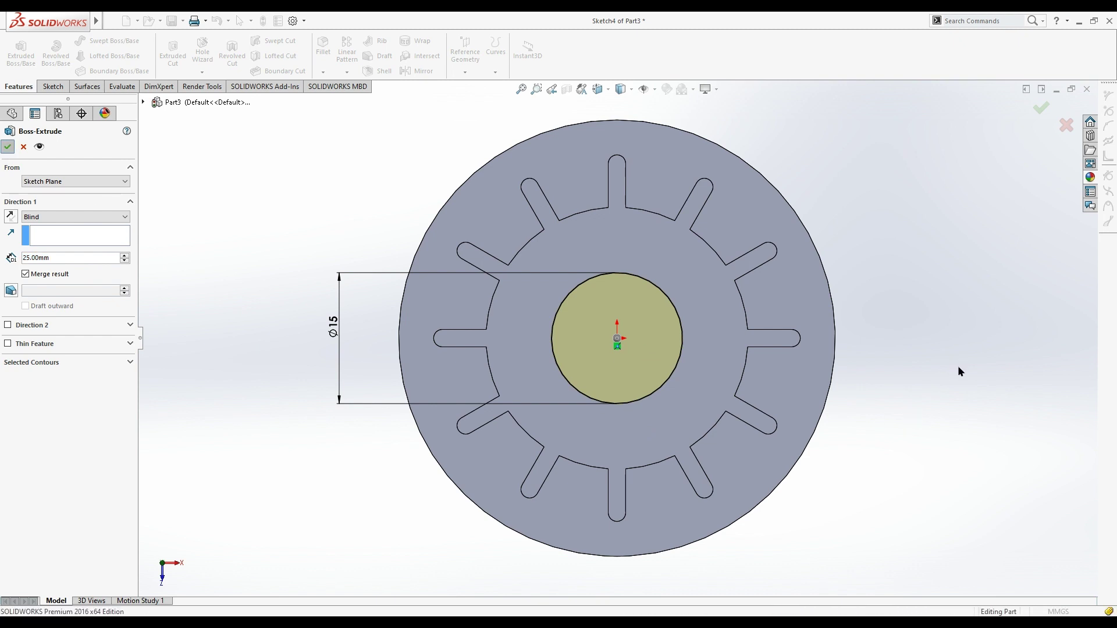
- Start a new sketch on the shaft's top face
{"action": "left_click", "coordinate": [637, 201]}
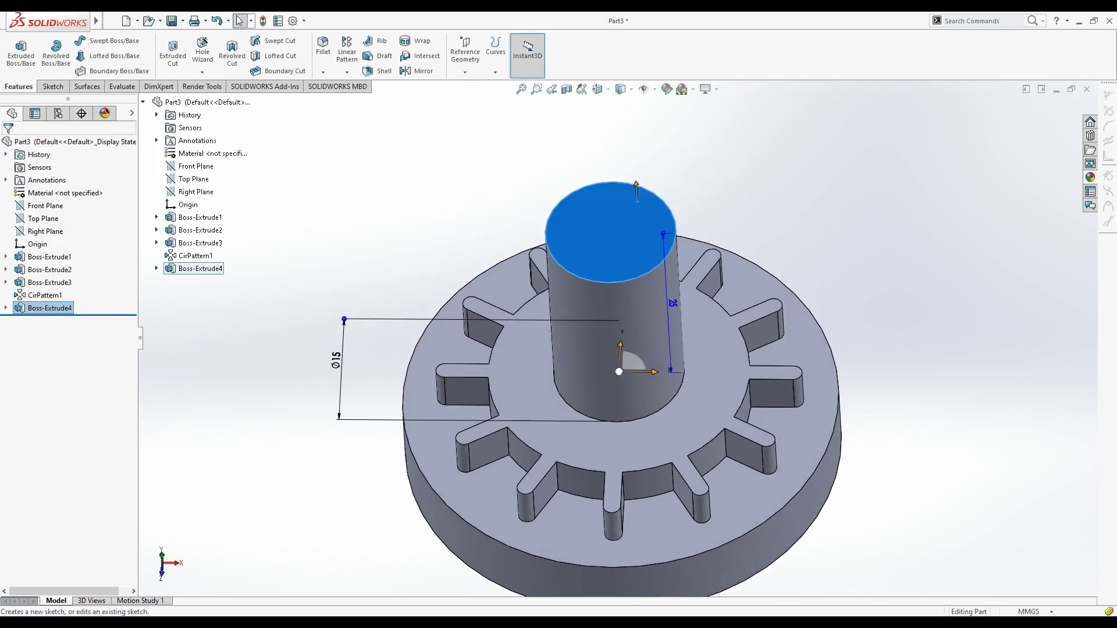
{"action": "left_click", "coordinate": [612, 93]}
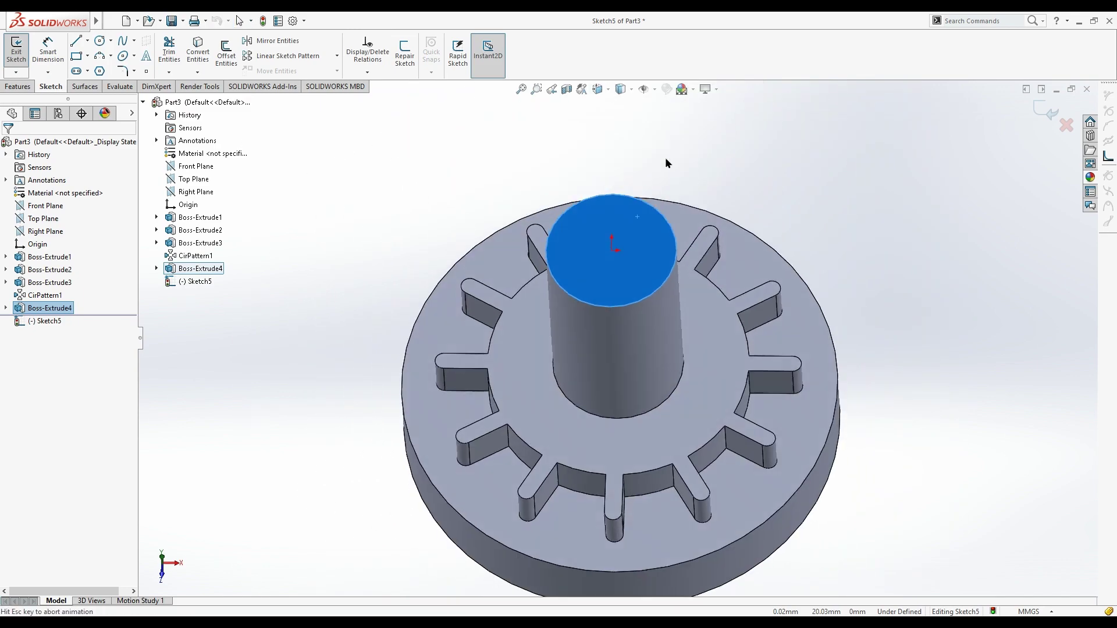
{"action": "scroll", "coordinate": [632, 291], "scroll_direction": "down", "scroll_amount": 5}
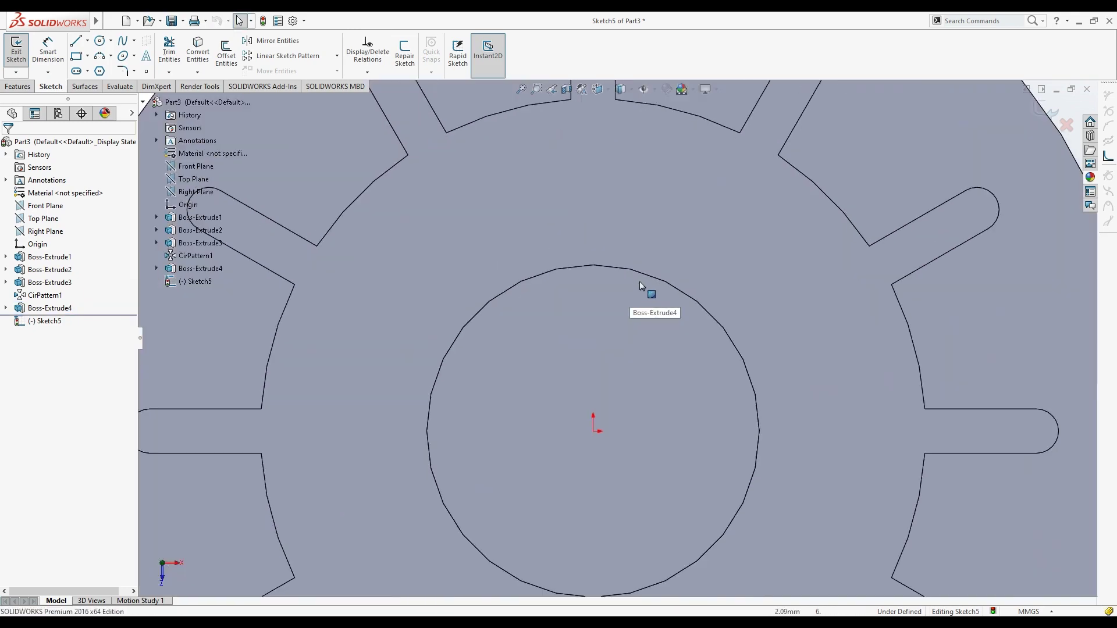
{"action": "left_click", "coordinate": [180, 47]}
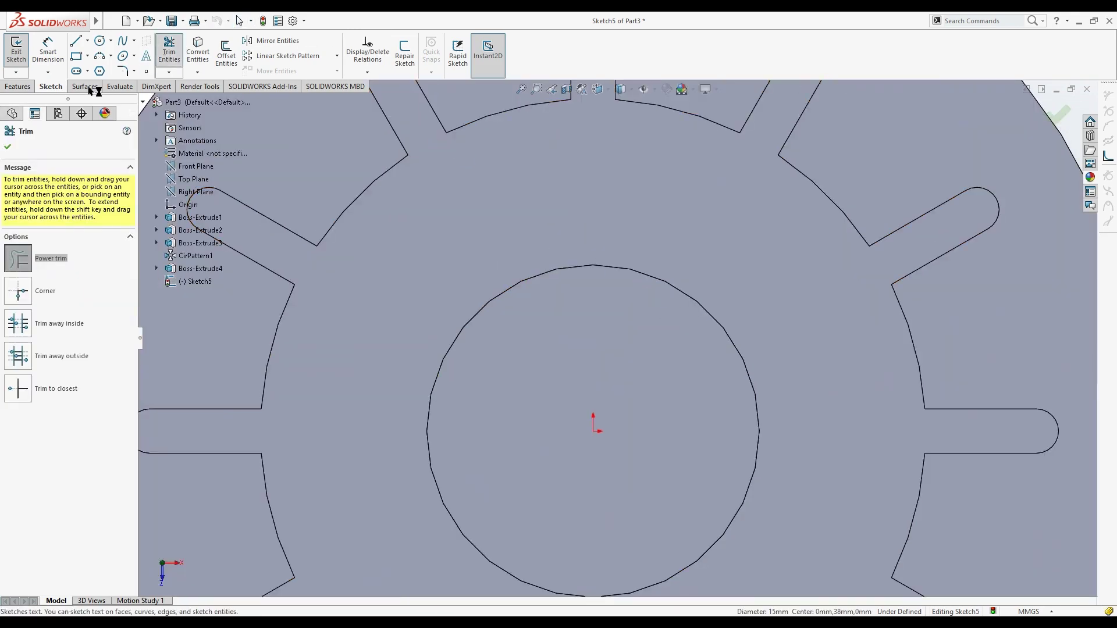
{"action": "left_click", "coordinate": [7, 149]}
- Convert the shaft's Ø15 edge circle into the sketch and offset it 1 mm
{"action": "left_click", "coordinate": [628, 268]}
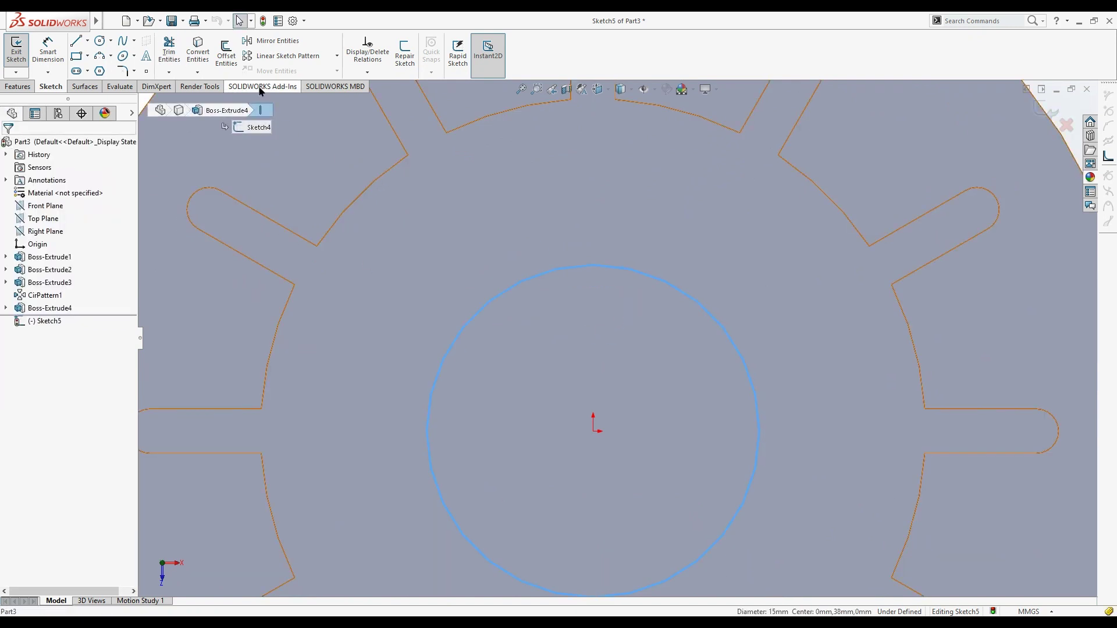
{"action": "left_click", "coordinate": [198, 49]}
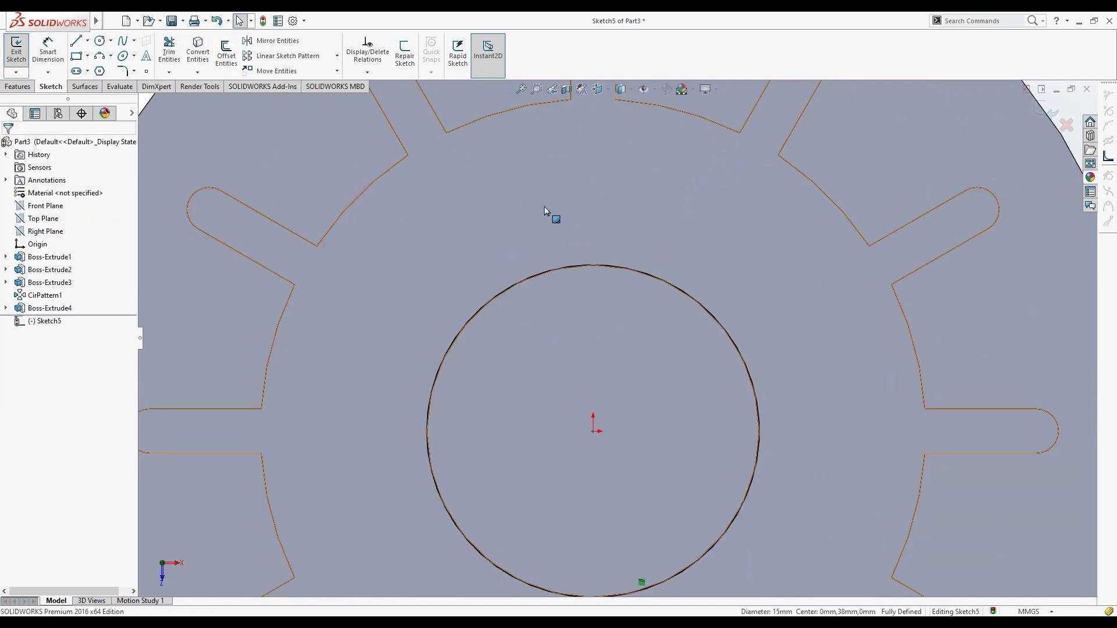
{"action": "left_click", "coordinate": [547, 258]}
{"action": "left_click", "coordinate": [226, 51]}
{"action": "type", "text": "8"}
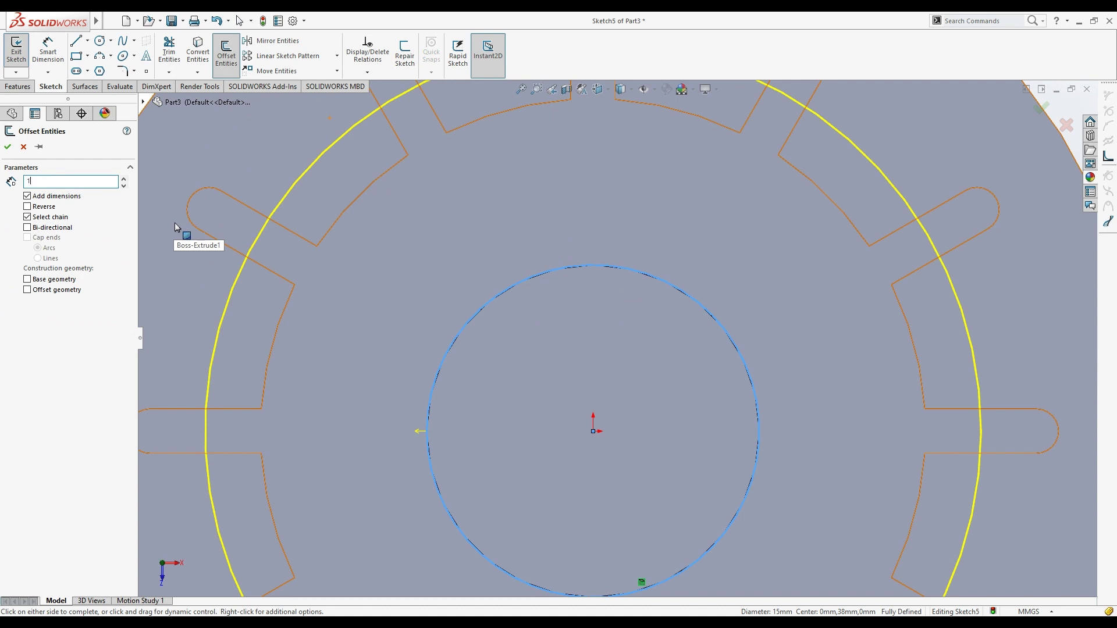
{"action": "key", "text": "Return"}
{"action": "left_click", "coordinate": [8, 147]}
{"action": "scroll", "coordinate": [608, 267], "scroll_direction": "down", "scroll_amount": 3}
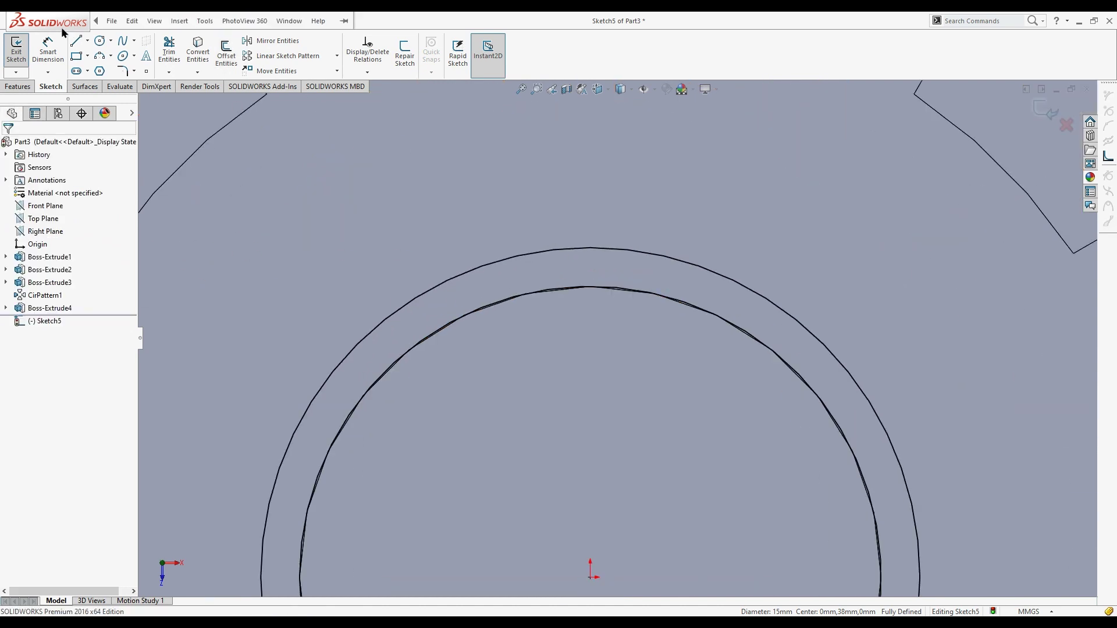
{"action": "left_click", "coordinate": [77, 42]}
- Draw a vertical centerline from the origin and offset it 0.50 mm to both sides
{"action": "scroll", "coordinate": [608, 338], "scroll_direction": "up", "scroll_amount": 1}
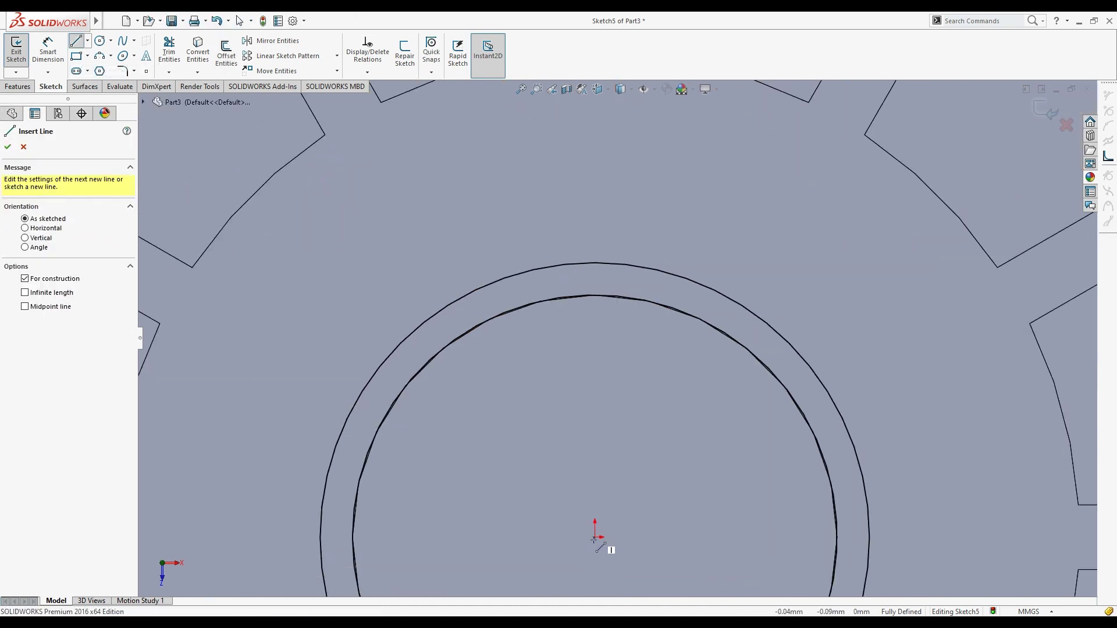
{"action": "left_click_drag", "start_coordinate": [595, 537], "coordinate": [599, 231]}
{"action": "scroll", "coordinate": [609, 276], "scroll_direction": "down", "scroll_amount": 1}
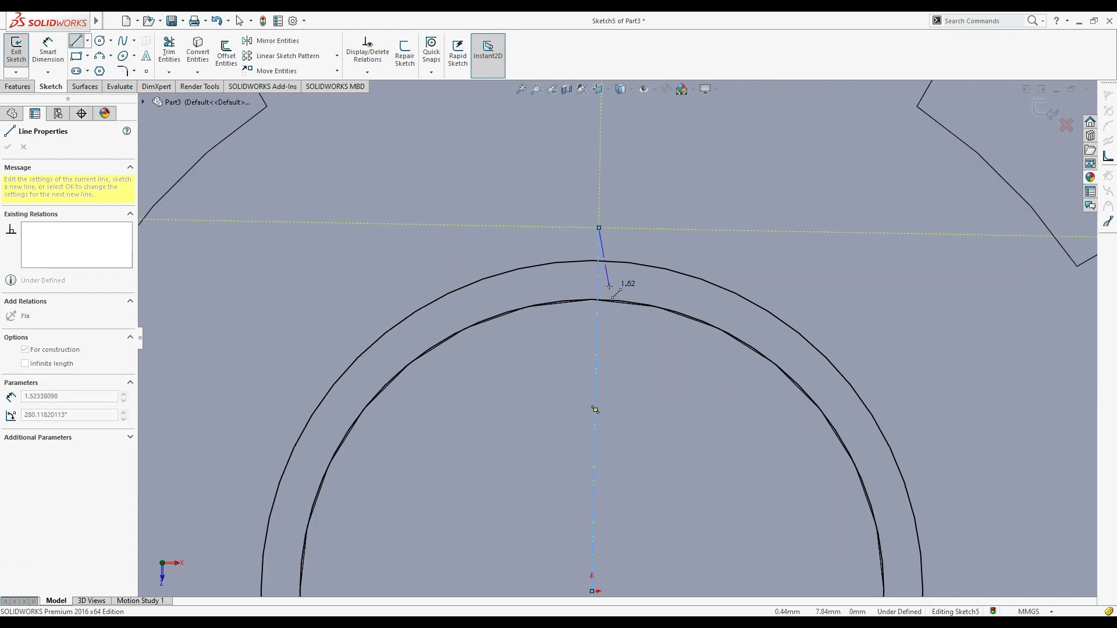
{"action": "key", "text": "Escape"}
{"action": "left_click", "coordinate": [606, 394]}
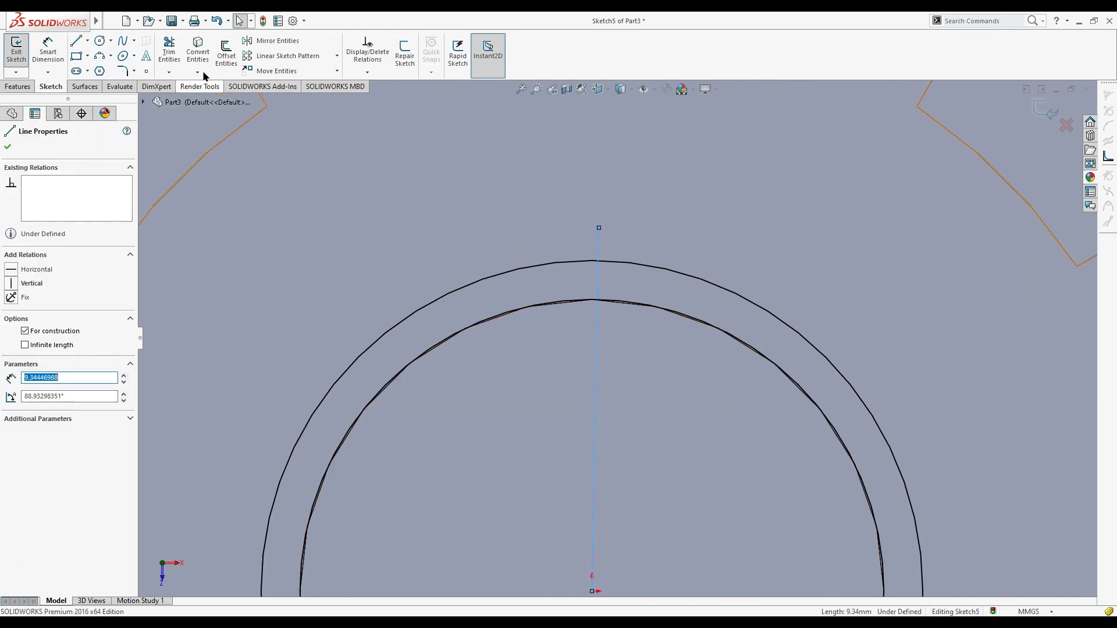
{"action": "left_click", "coordinate": [227, 53]}
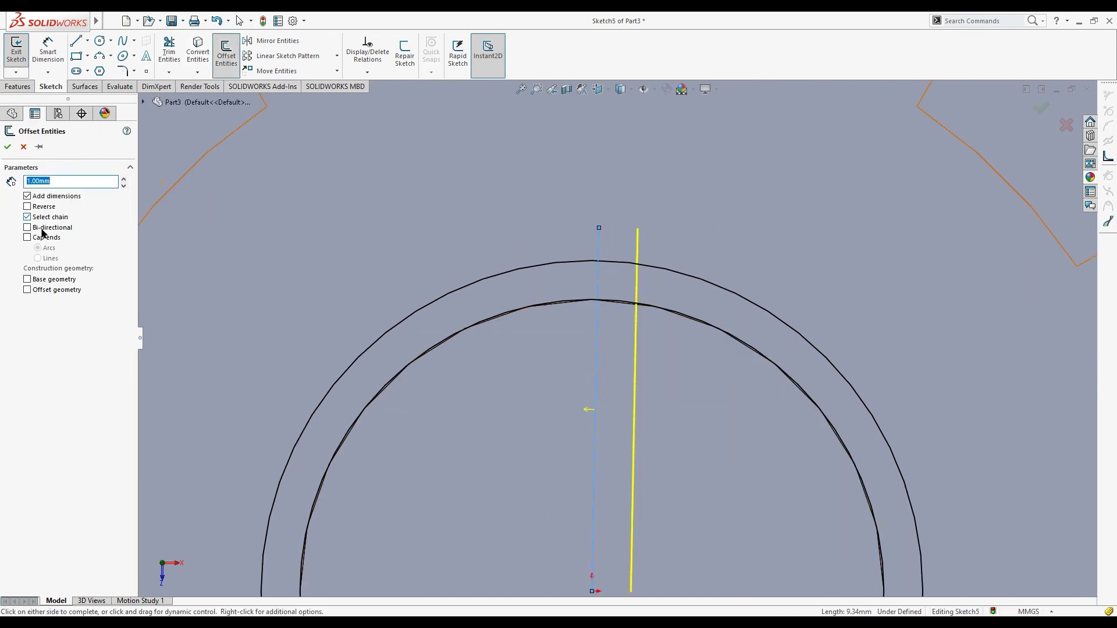
{"action": "left_click", "coordinate": [43, 234]}
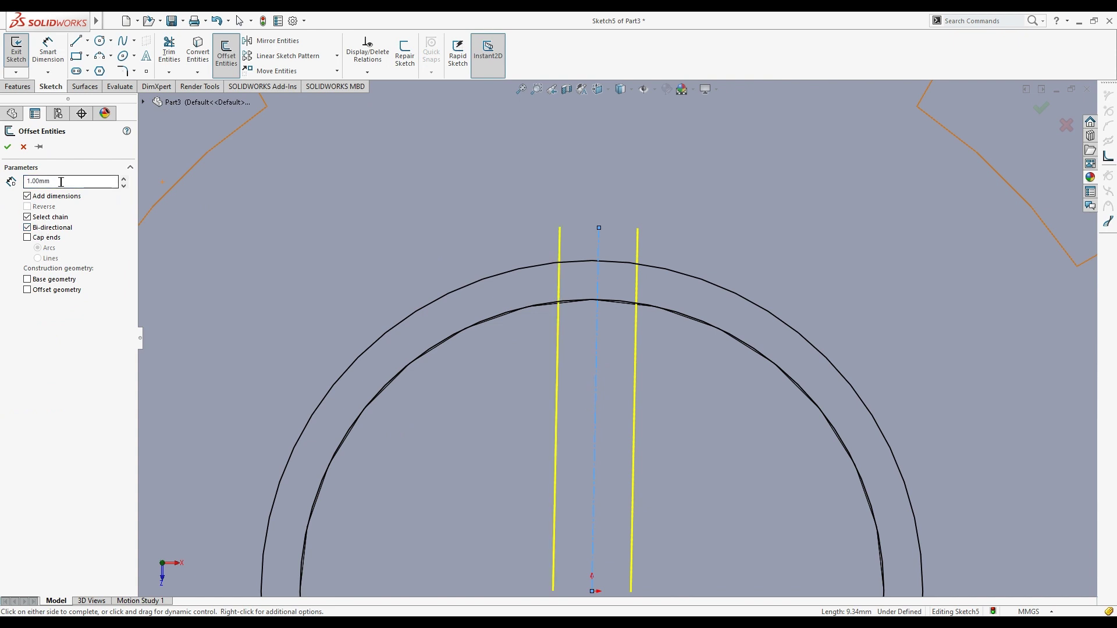
{"action": "left_click", "coordinate": [8, 146]}
- Trim the left offset line's end above the outer arc
{"action": "scroll", "coordinate": [617, 266], "scroll_direction": "down", "scroll_amount": 3}
{"action": "scroll", "coordinate": [617, 266], "scroll_direction": "down", "scroll_amount": 1}
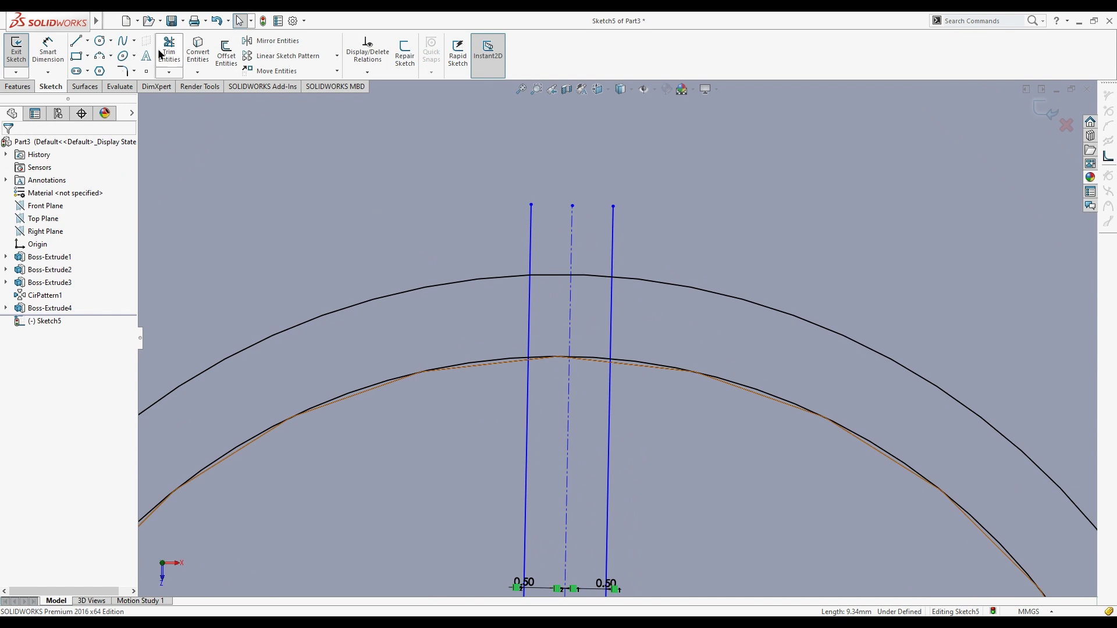
{"action": "left_click", "coordinate": [179, 50]}
{"action": "left_click_drag", "start_coordinate": [481, 232], "coordinate": [534, 241]}
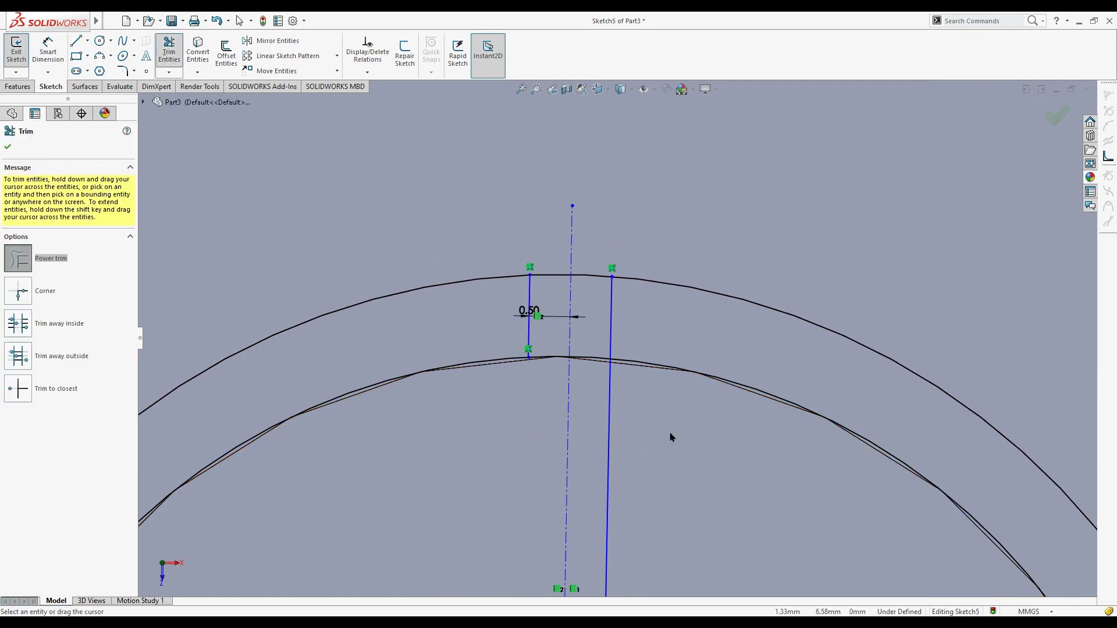
- Dimension the 1 mm width between the two key lines, keeping it as driven
{"action": "left_click", "coordinate": [47, 51]}
{"action": "left_click", "coordinate": [529, 332]}
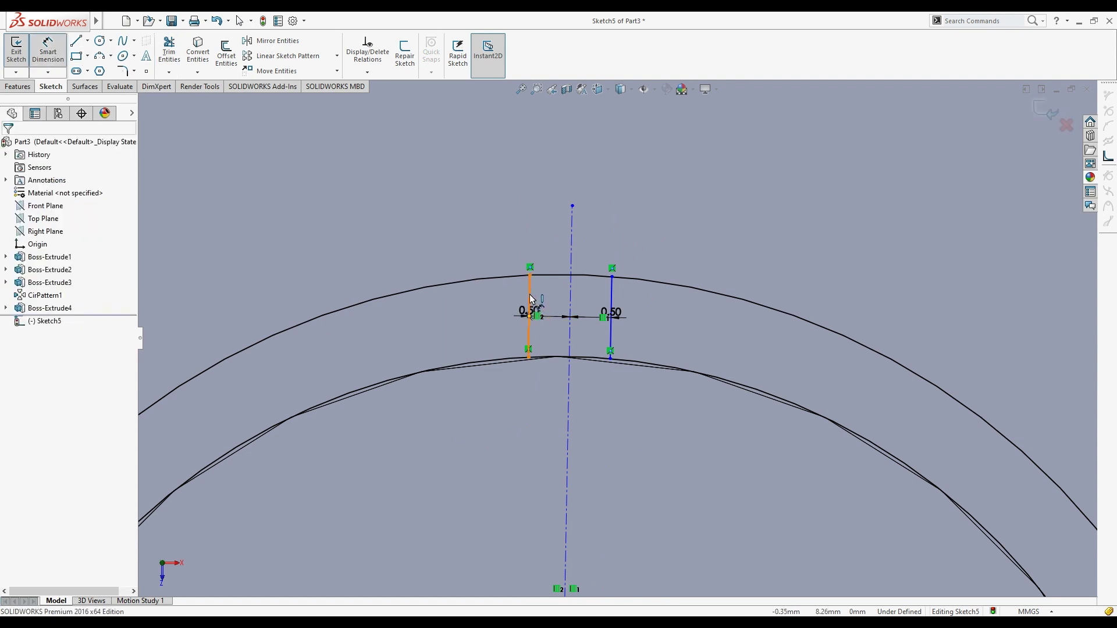
{"action": "left_click", "coordinate": [571, 294]}
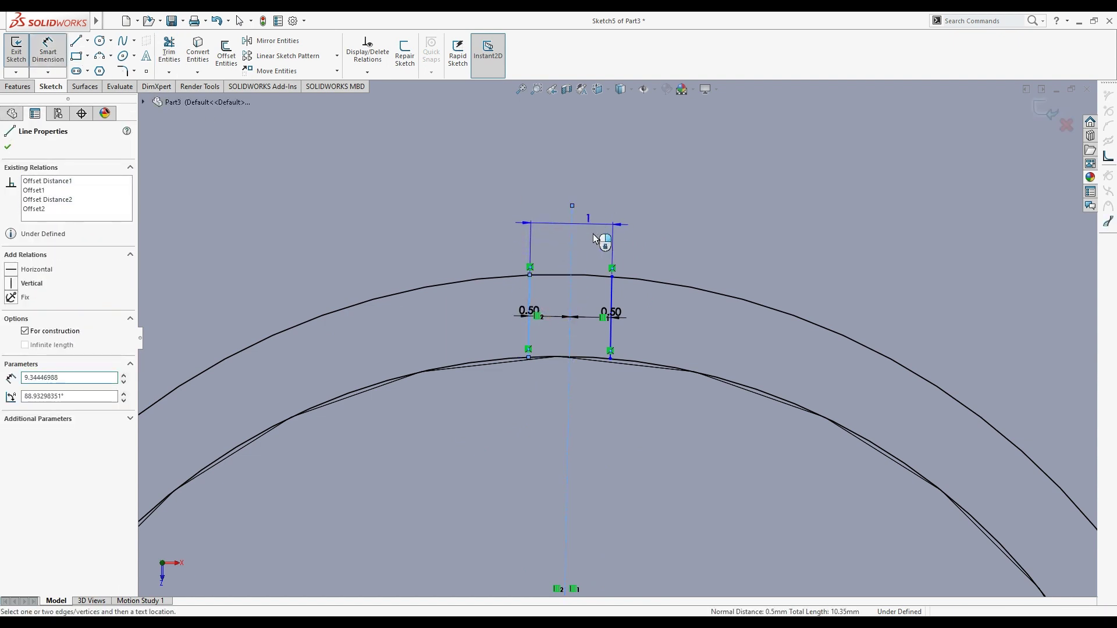
{"action": "left_click", "coordinate": [608, 224]}
{"action": "left_click", "coordinate": [633, 348]}
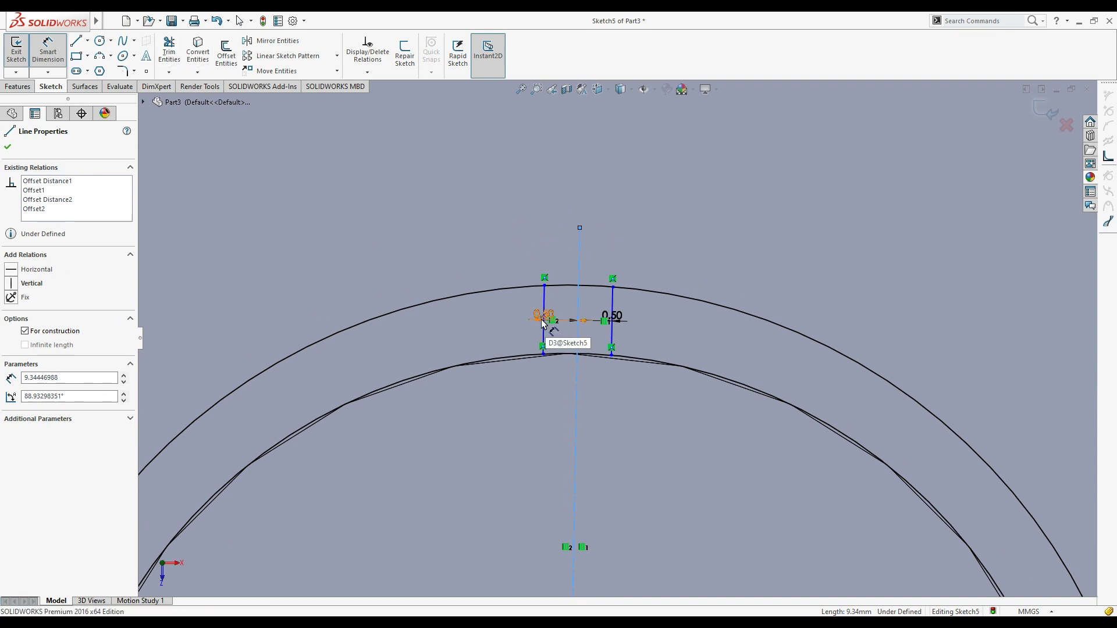
{"action": "left_click", "coordinate": [448, 456]}
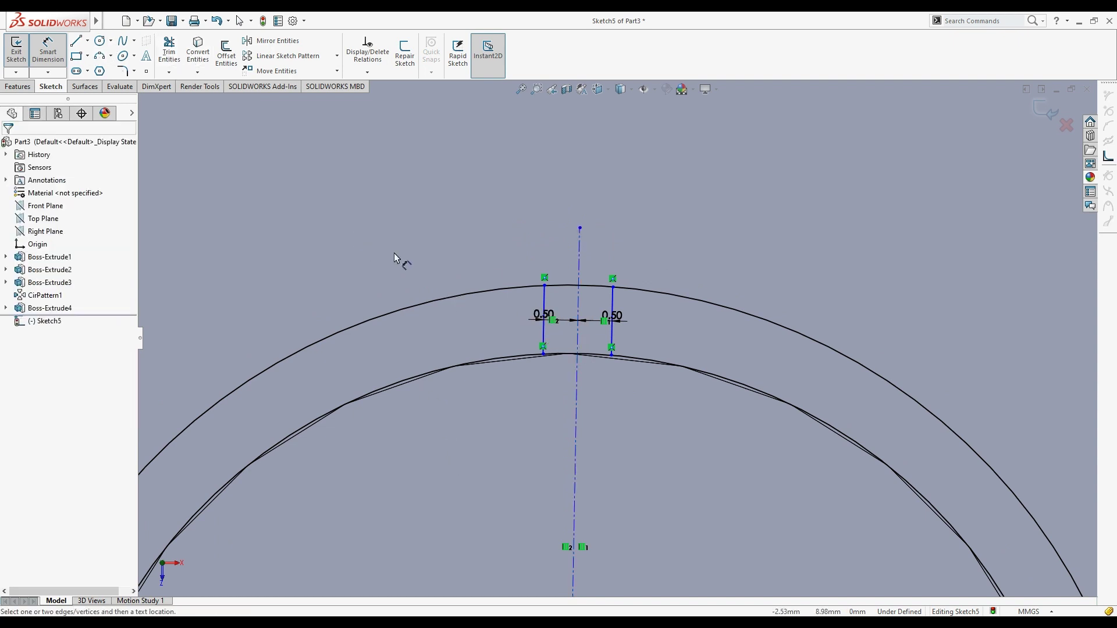
- Trim away the unneeded outer arc to leave the key tab
{"action": "left_click", "coordinate": [169, 52]}
{"action": "left_click_drag", "start_coordinate": [336, 198], "coordinate": [407, 460]}
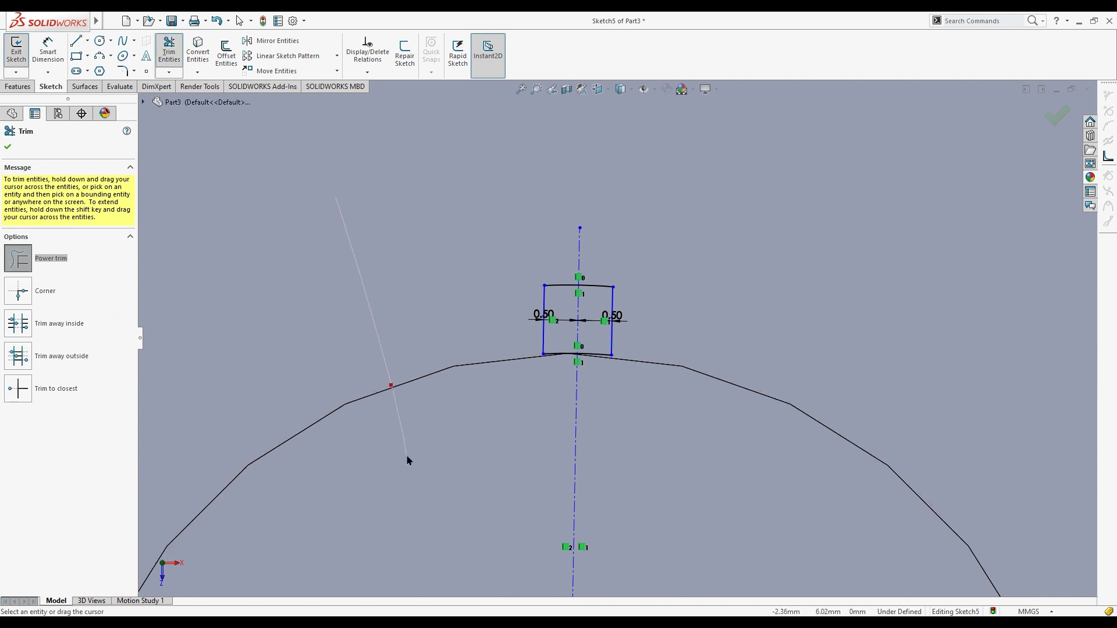
{"action": "key", "text": "Escape"}
{"action": "scroll", "coordinate": [619, 371], "scroll_direction": "up", "scroll_amount": 3}
{"action": "scroll", "coordinate": [619, 369], "scroll_direction": "up", "scroll_amount": 3}
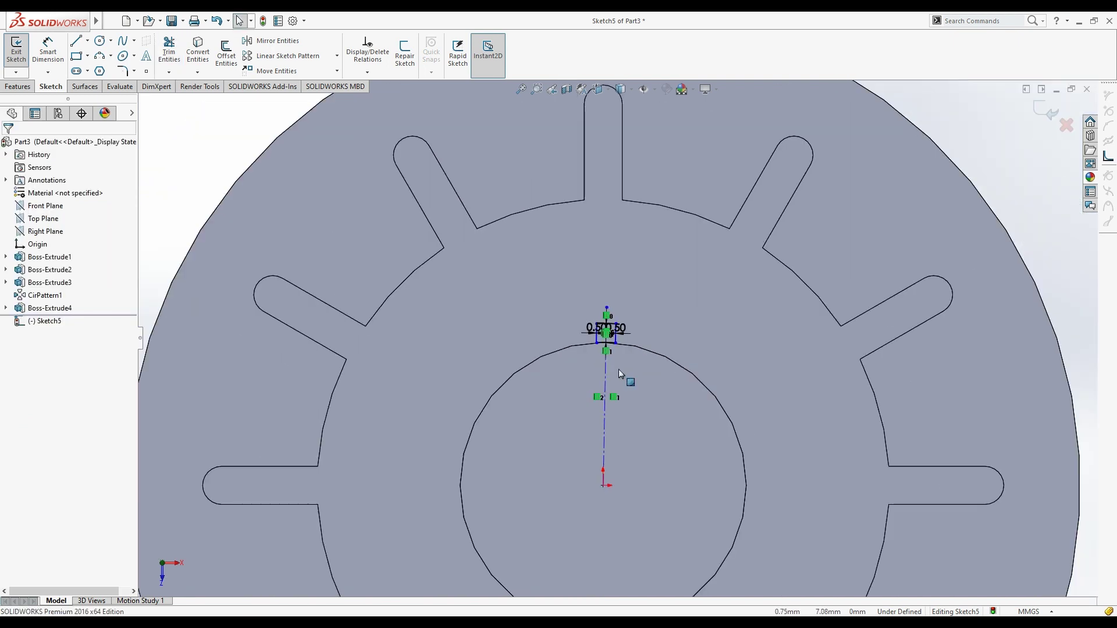
- Extrude the key profile reversed, Up To Surface the disc face, forming one spline tooth
{"action": "left_click", "coordinate": [18, 87]}
{"action": "left_click", "coordinate": [21, 53]}
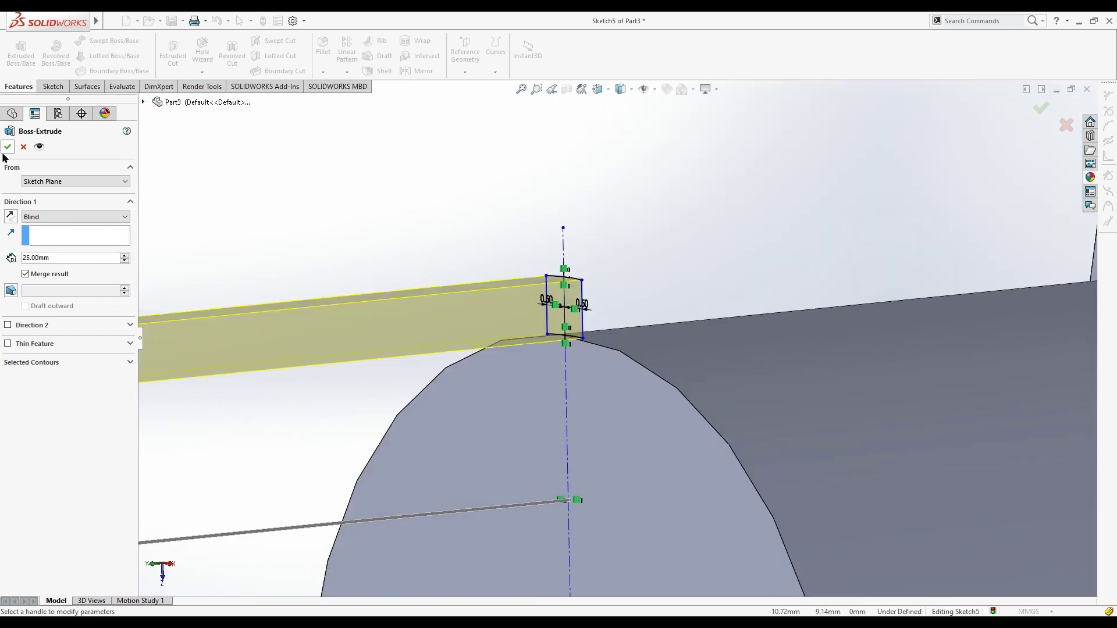
{"action": "left_click", "coordinate": [10, 217]}
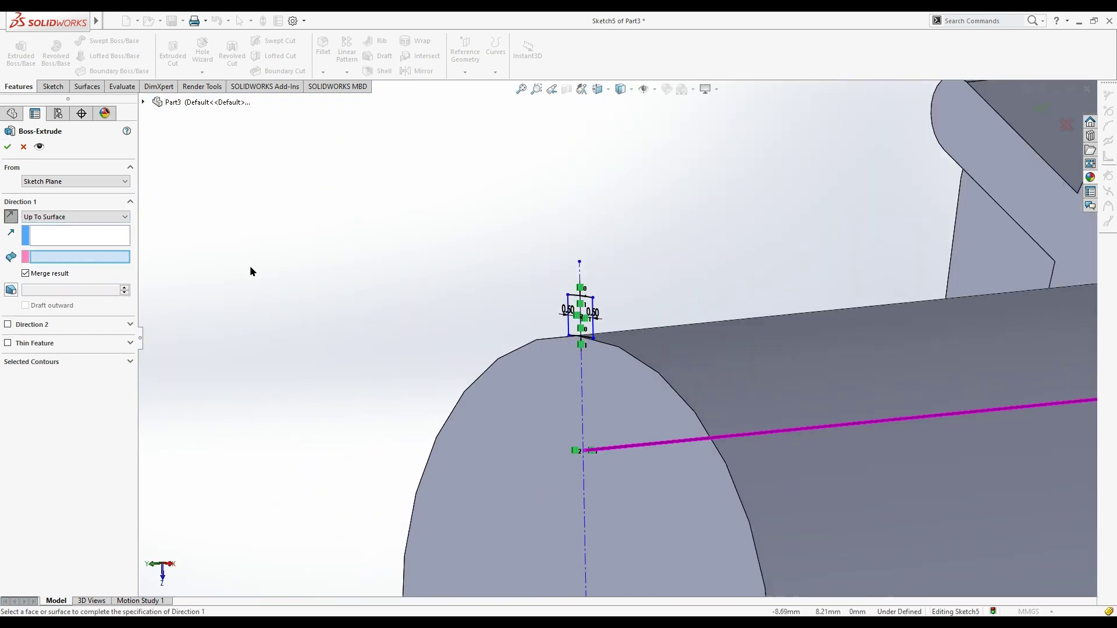
{"action": "left_click", "coordinate": [908, 256]}
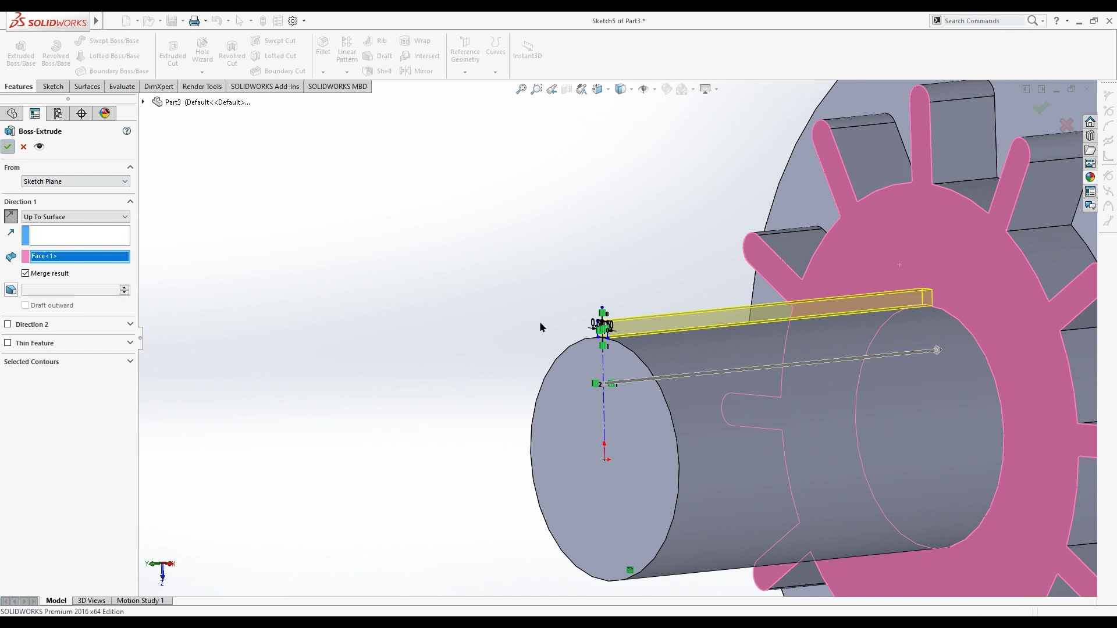
{"action": "key", "text": "Return"}
- Orbit and zoom to inspect the new tooth, then select it
{"action": "middle_click_drag", "start_coordinate": [539, 316], "coordinate": [641, 347]}
{"action": "scroll", "coordinate": [641, 348], "scroll_direction": "down", "scroll_amount": 5}
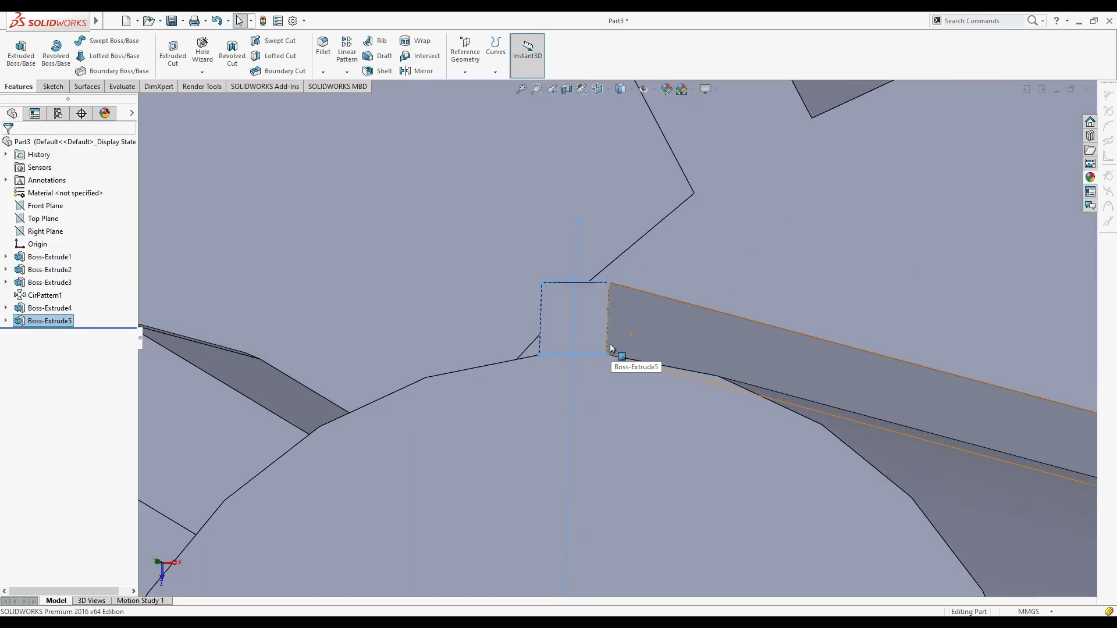
{"action": "scroll", "coordinate": [621, 435], "scroll_direction": "up", "scroll_amount": 3}
{"action": "scroll", "coordinate": [606, 350], "scroll_direction": "down", "scroll_amount": 2}
{"action": "scroll", "coordinate": [602, 336], "scroll_direction": "up", "scroll_amount": 2}
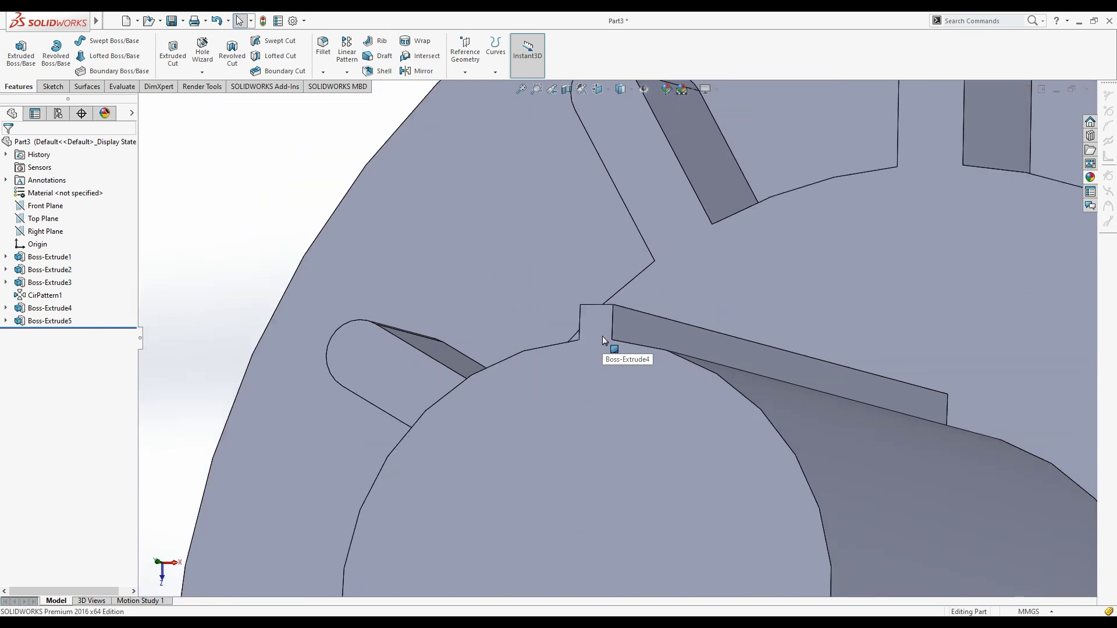
{"action": "scroll", "coordinate": [602, 337], "scroll_direction": "up", "scroll_amount": 3}
{"action": "left_click", "coordinate": [611, 338]}
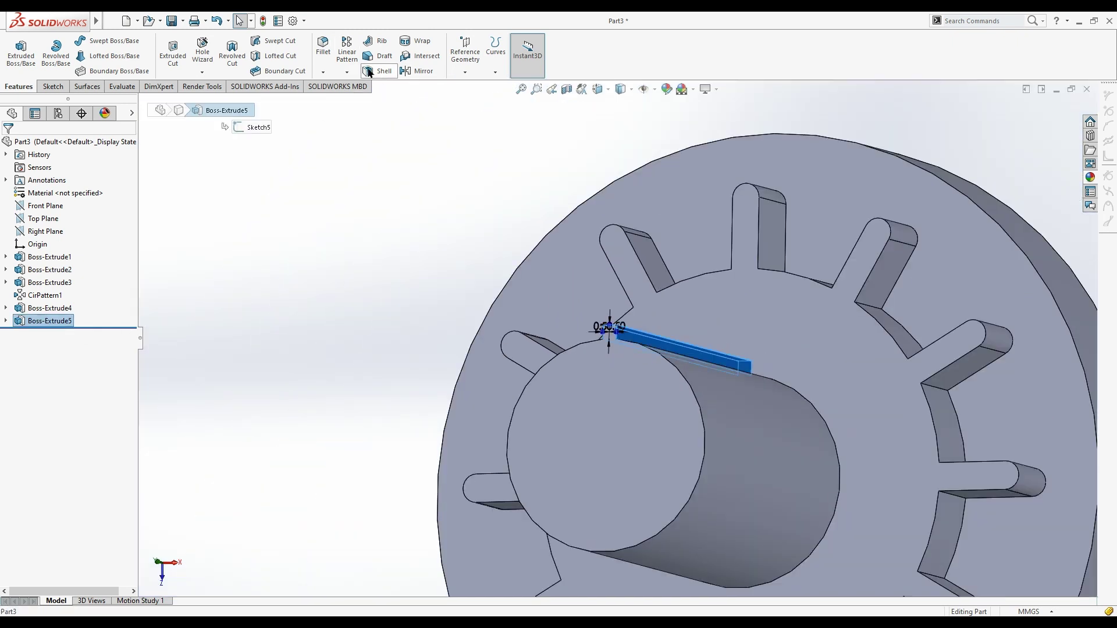
- Circular-pattern the tooth 20 times around the shaft's circular edge over 360°
{"action": "key", "text": "Return"}
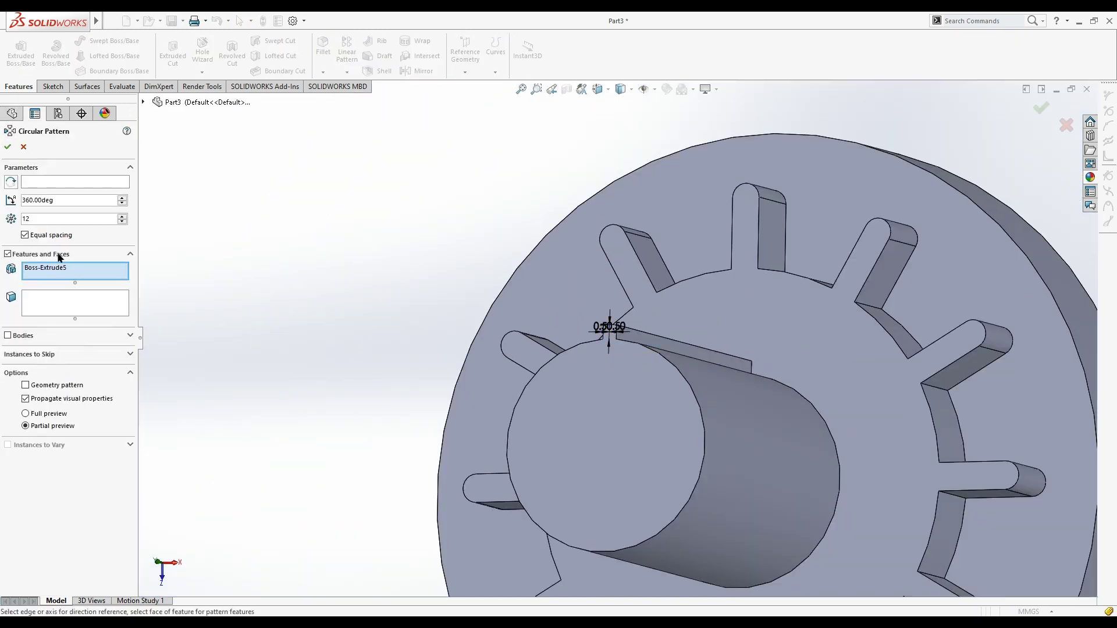
{"action": "left_click", "coordinate": [46, 183]}
{"action": "left_click", "coordinate": [689, 389]}
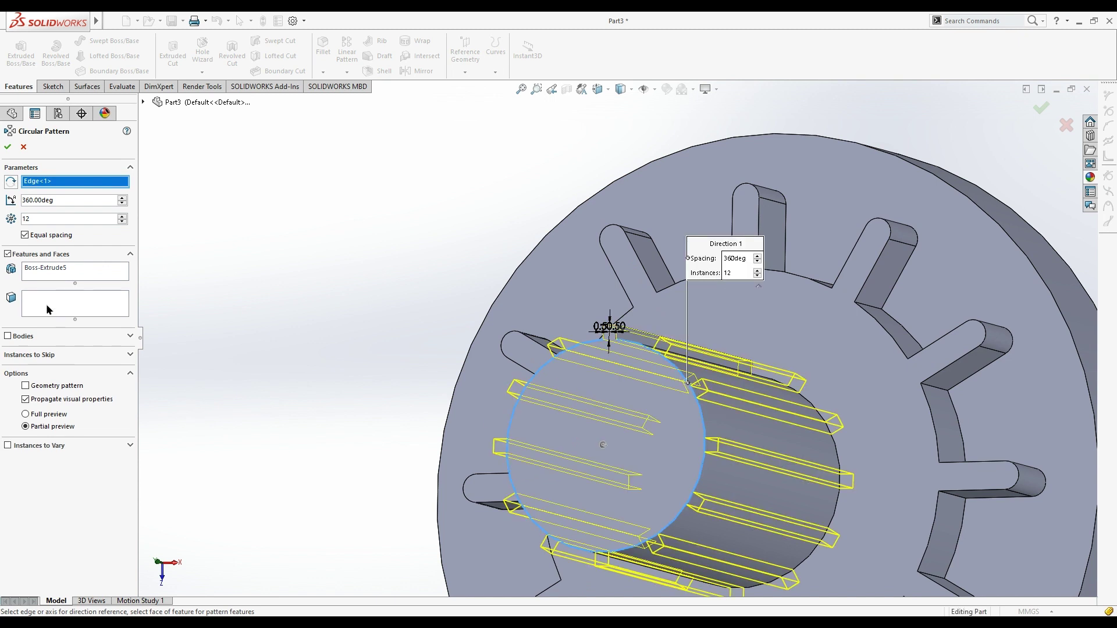
{"action": "type", "text": "20"}
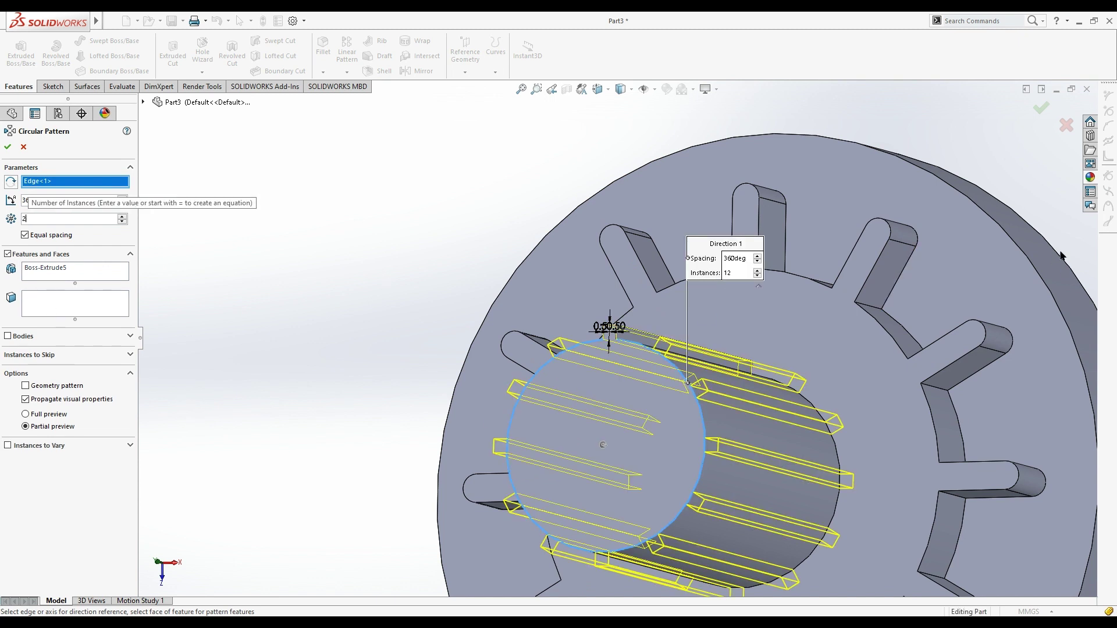
{"action": "key", "text": "Return"}
{"action": "left_click", "coordinate": [8, 148]}
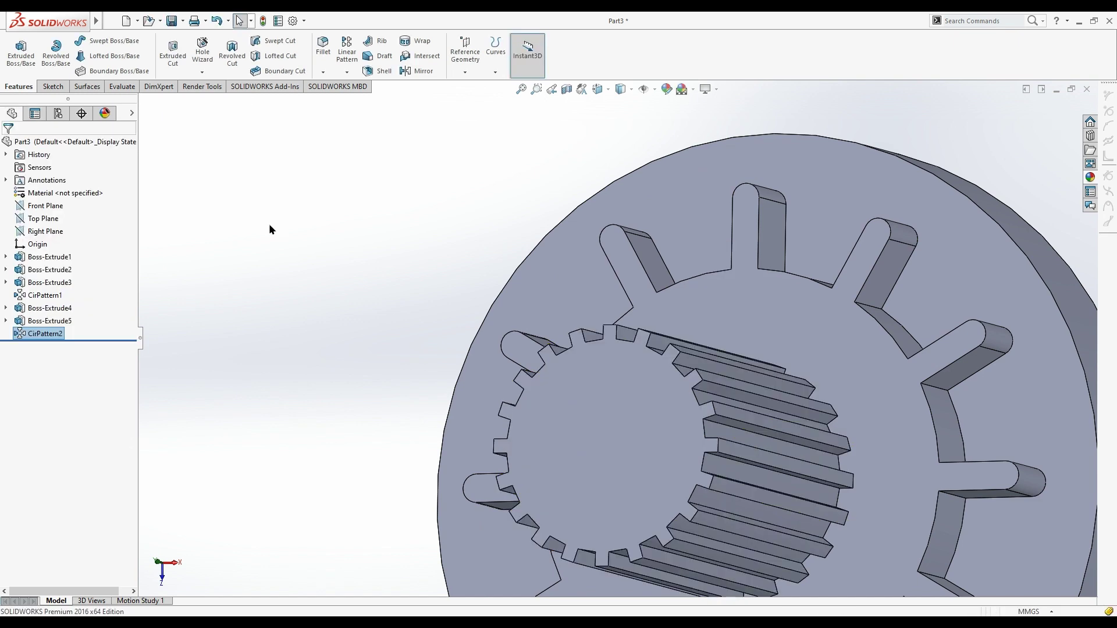
- Round the disc's outer top rim edge with a 2 mm fillet
{"action": "key", "text": "f"}
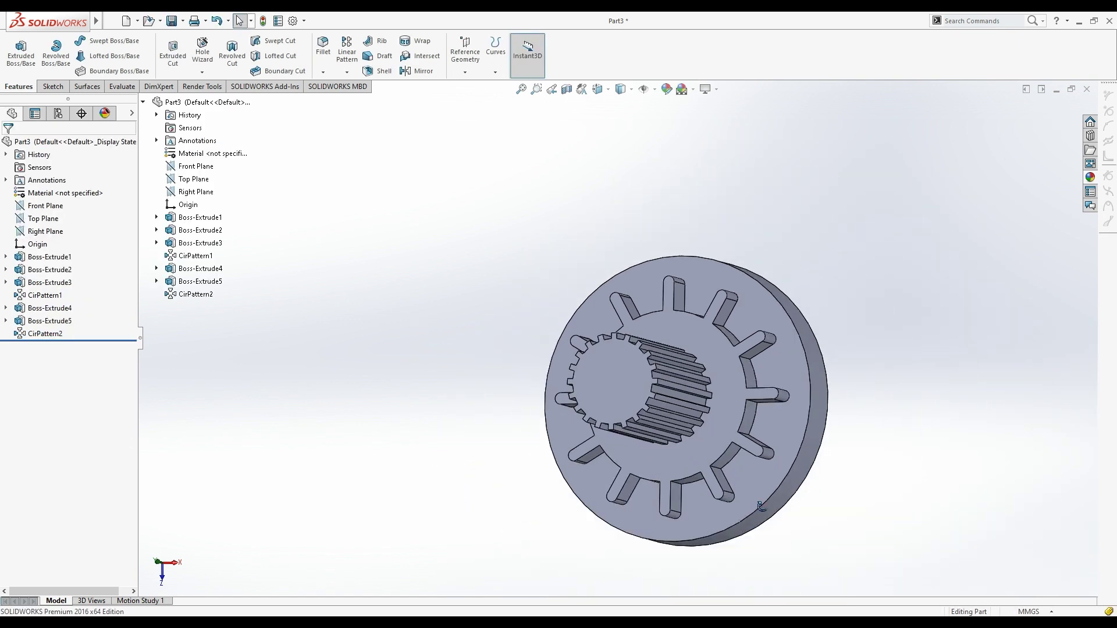
{"action": "mouse_move", "coordinate": [416, 329]}
{"action": "middle_mouse_down"}
{"action": "mouse_move", "coordinate": [754, 554]}
{"action": "mouse_move", "coordinate": [586, 431]}
{"action": "mouse_move", "coordinate": [742, 576]}
{"action": "mouse_move", "coordinate": [582, 407]}
{"action": "middle_mouse_up"}
{"action": "left_click", "coordinate": [324, 47]}
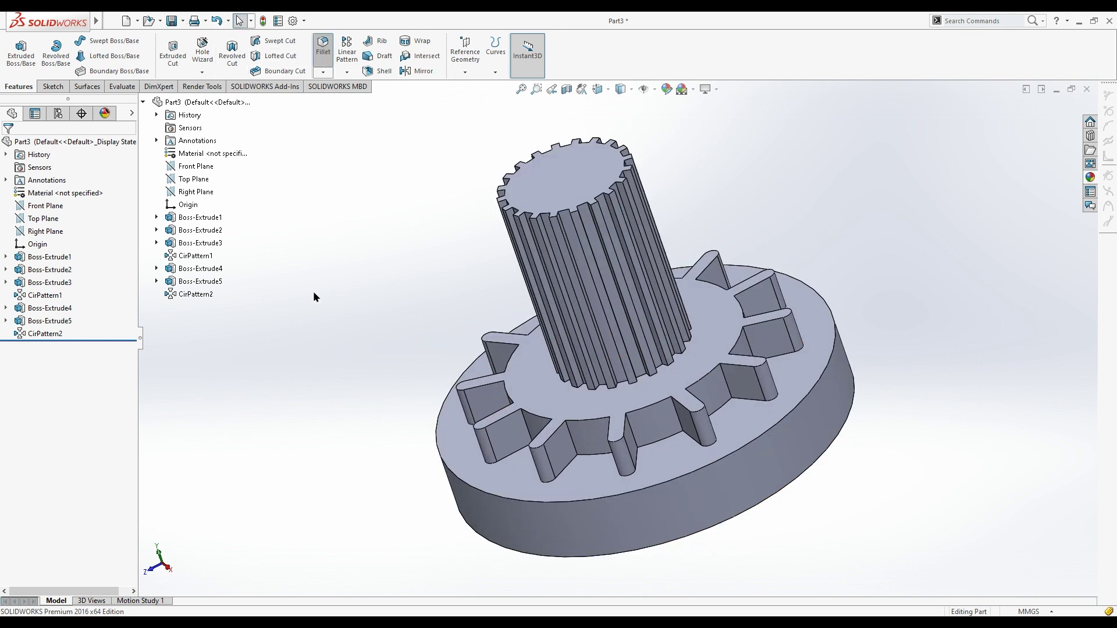
{"action": "type", "text": "2"}
{"action": "key", "text": "Return"}
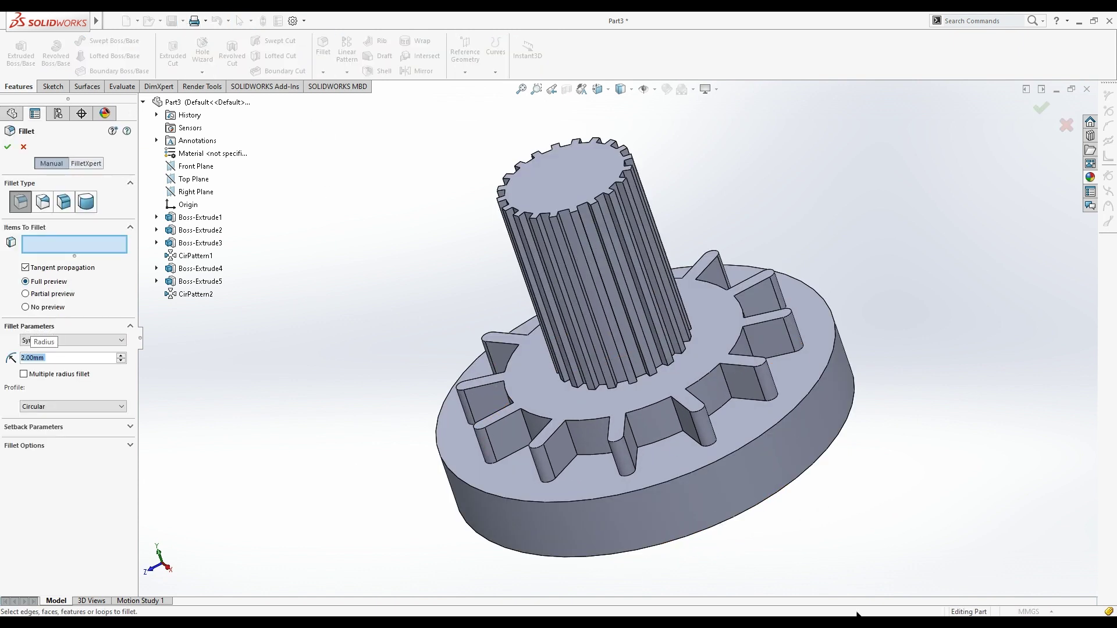
{"action": "left_click", "coordinate": [783, 419]}
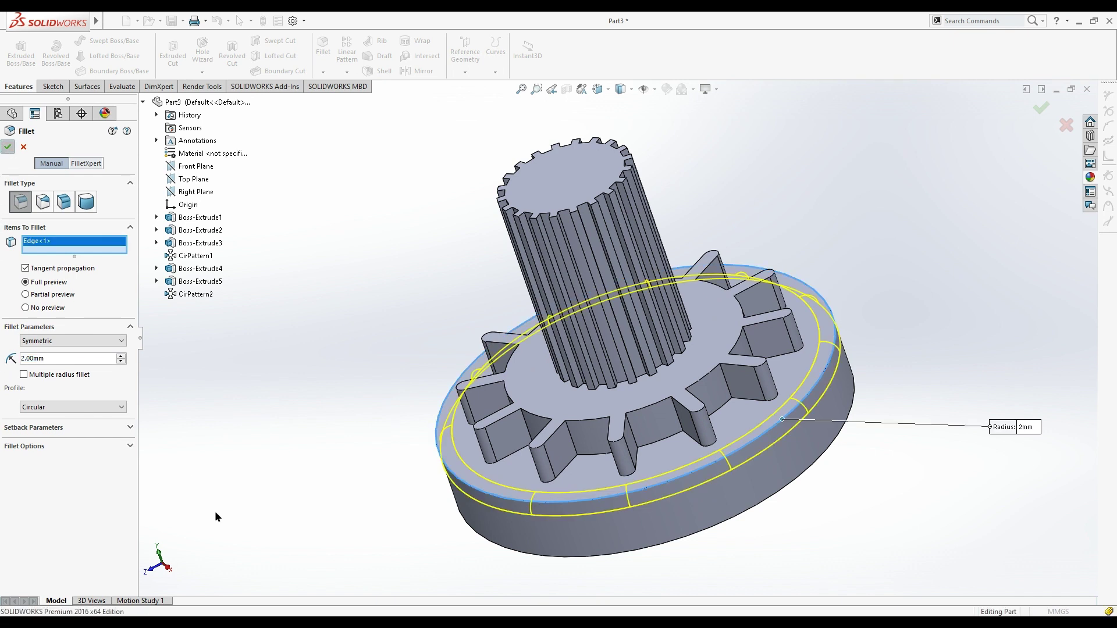
{"action": "key", "text": "Return"}
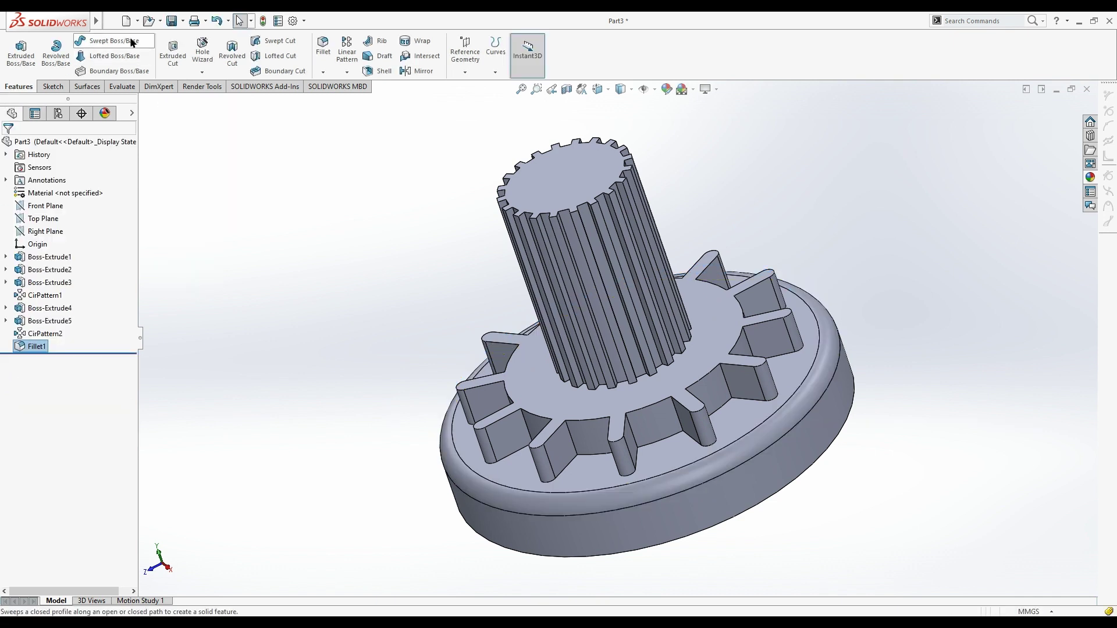
- Apply satin finish stainless steel to the whole part and switch to isometric view
{"action": "left_click", "coordinate": [1090, 177]}
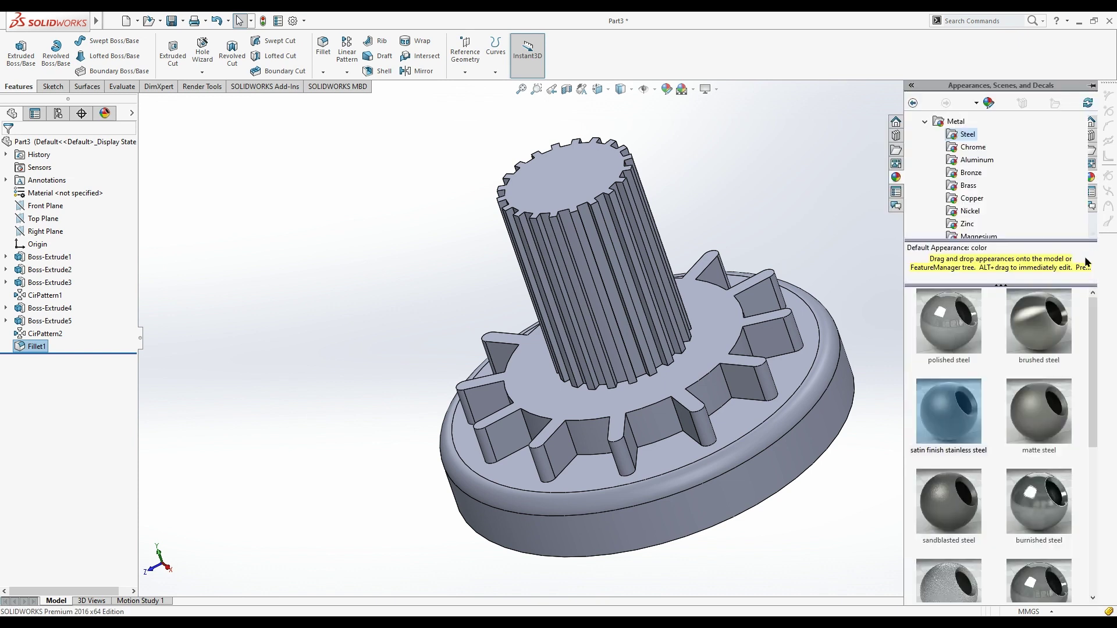
{"action": "double_click", "coordinate": [964, 399]}
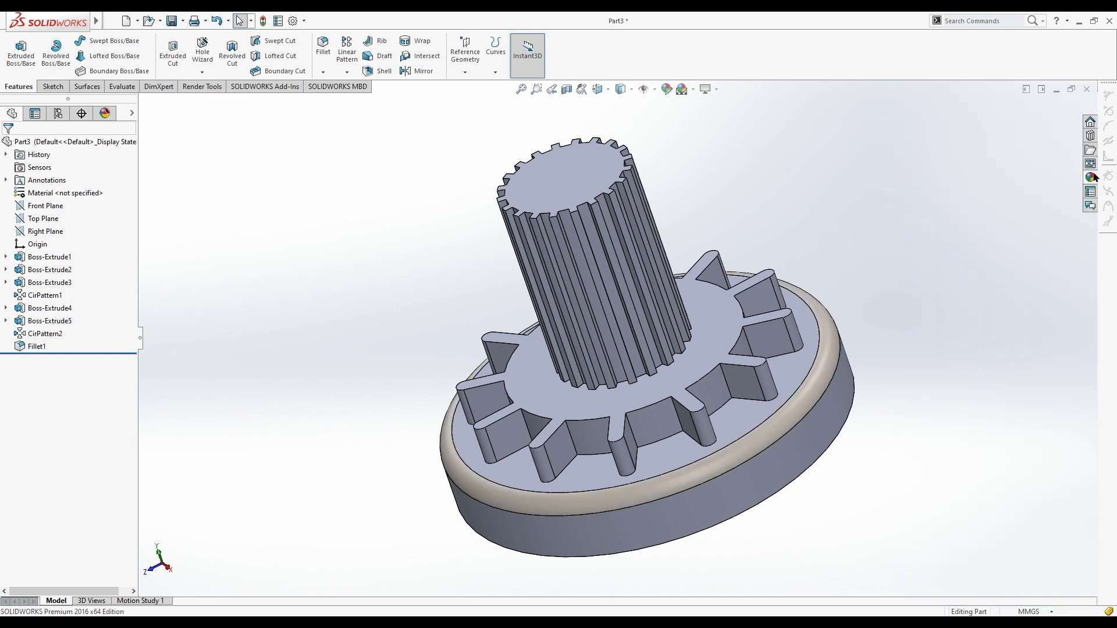
{"action": "left_click", "coordinate": [1091, 177]}
{"action": "double_click", "coordinate": [940, 394]}
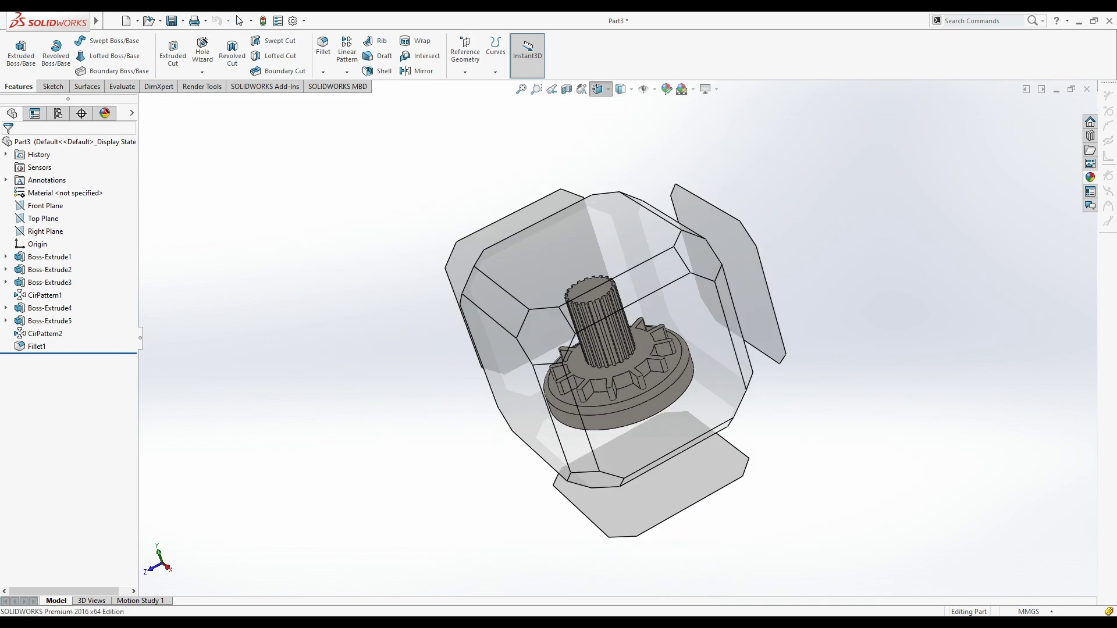
{"action": "key", "text": "ctrl+7"}
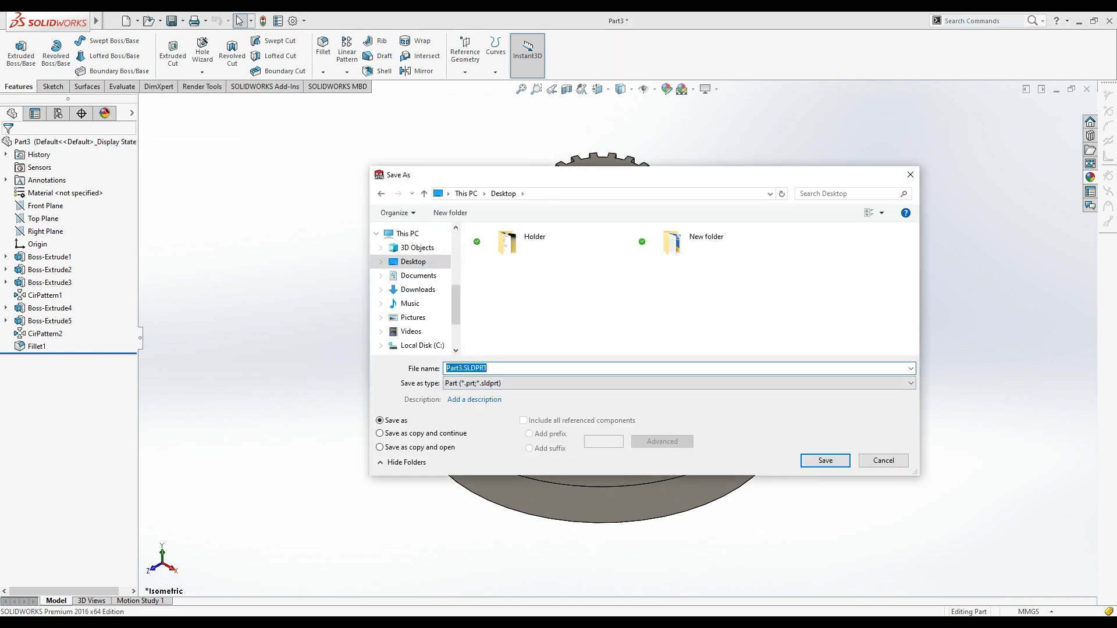
- Start editing the file name, then cancel the Save As dialog without saving
{"action": "type", "text": "Part"}
{"action": "key", "text": "Escape"}
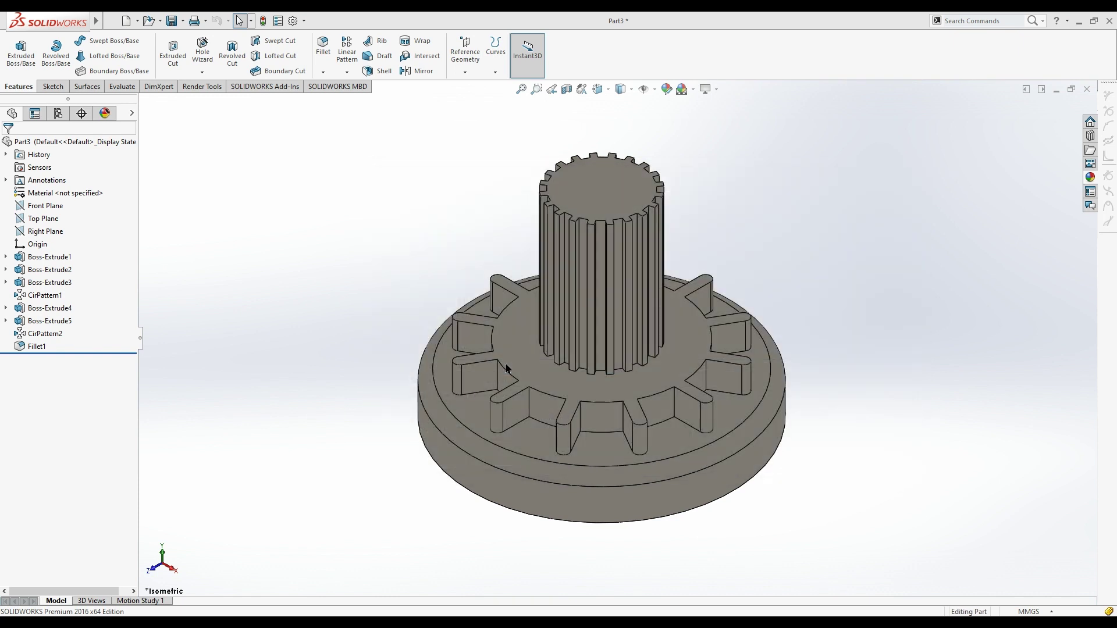